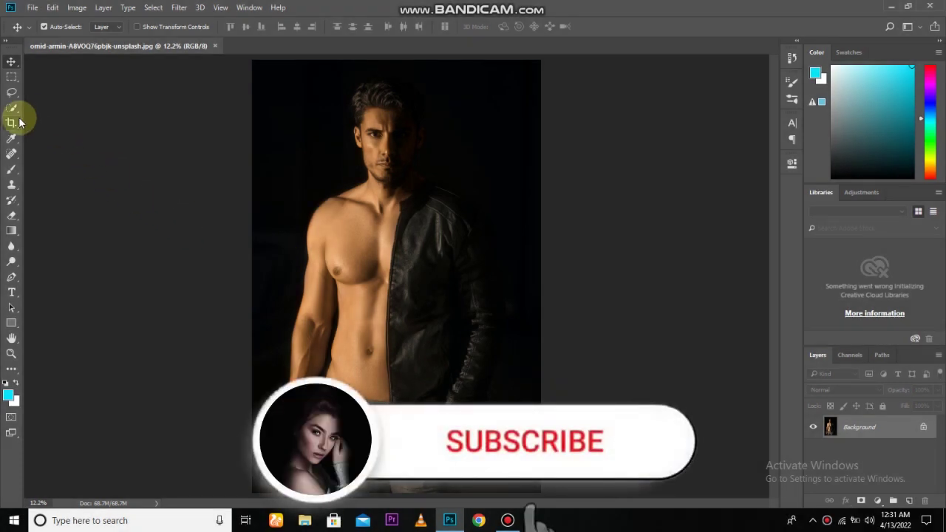
Step: Crop the shirtless portrait tightly around the head, trimming in the bottom, left and right edges
left_click(11, 123)
left_click_drag(411, 487, 414, 344)
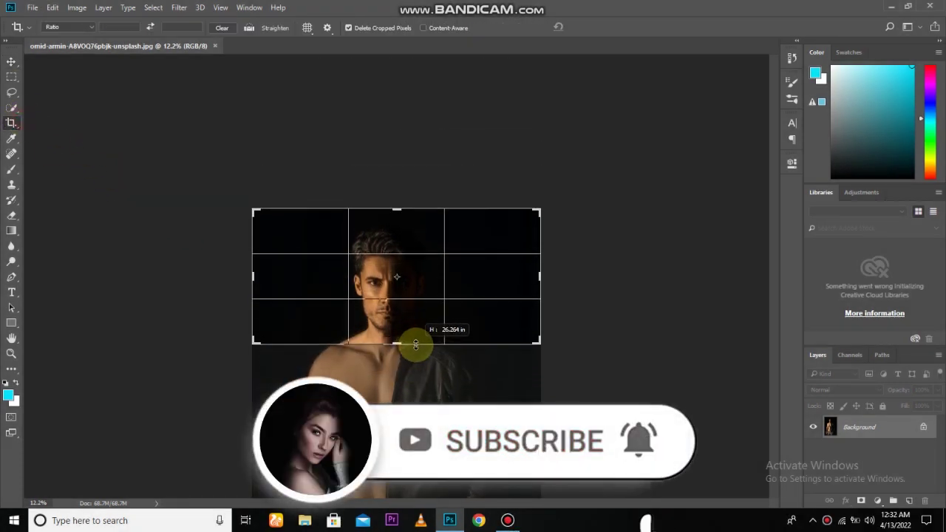
left_click_drag(414, 344, 415, 342)
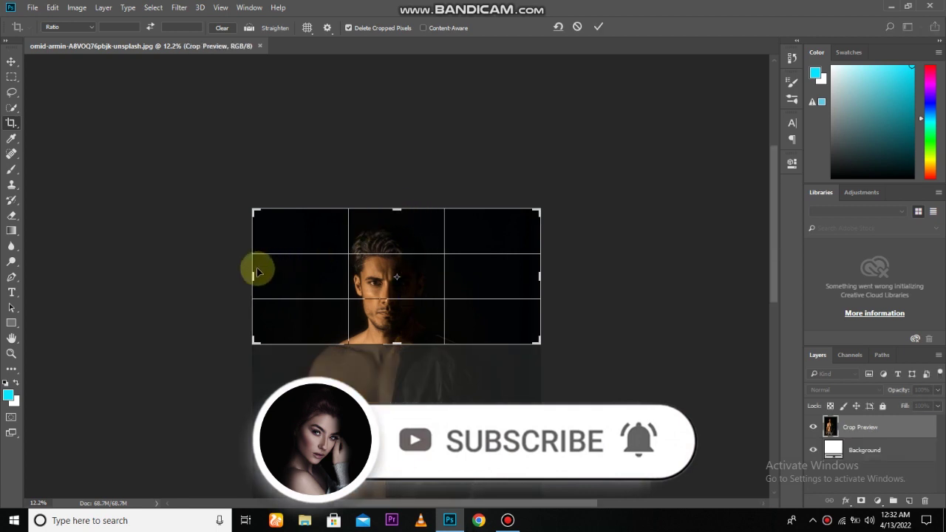
left_click_drag(257, 273, 293, 275)
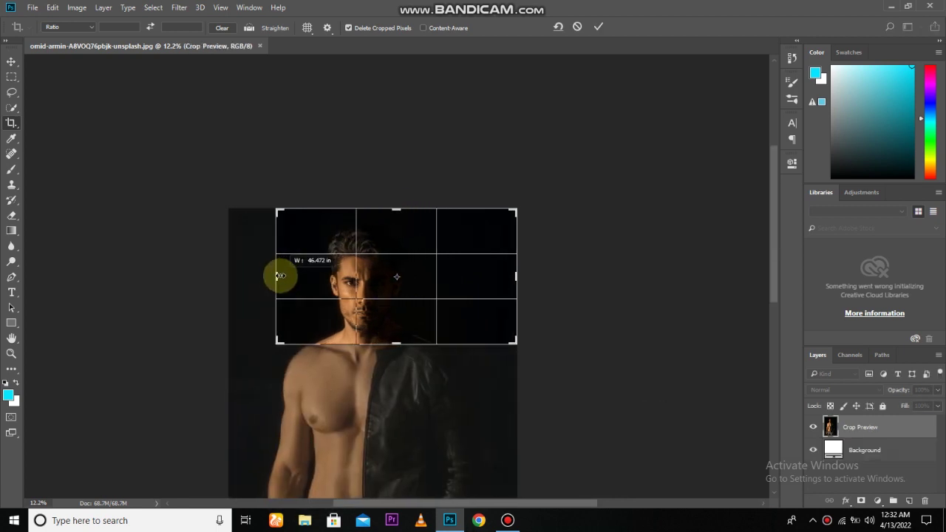
left_click_drag(499, 280, 449, 277)
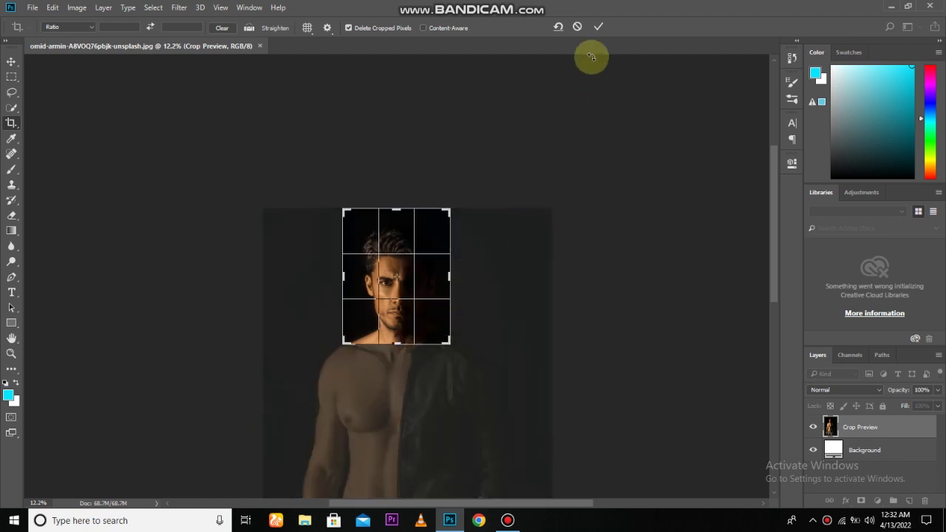
left_click(599, 28)
key("ctrl+0")
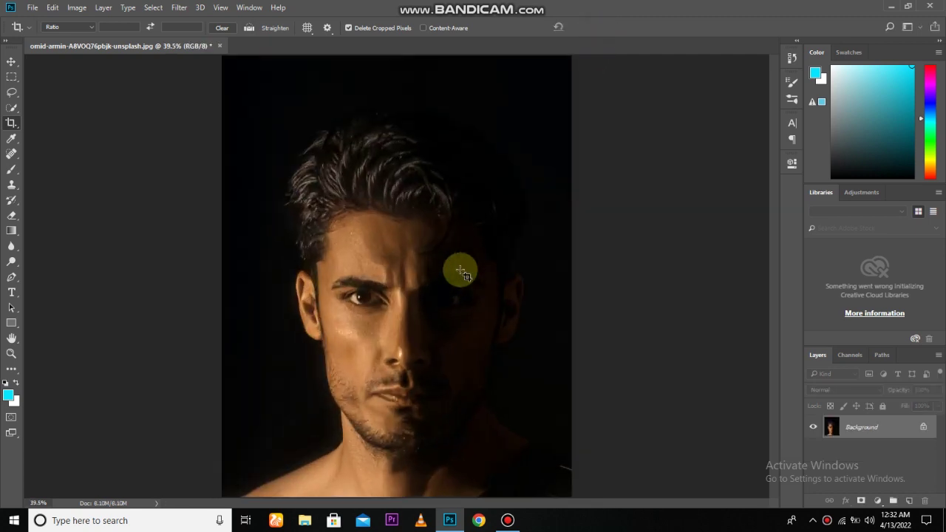
Step: Create a new 1280 × 720 px document
key("v")
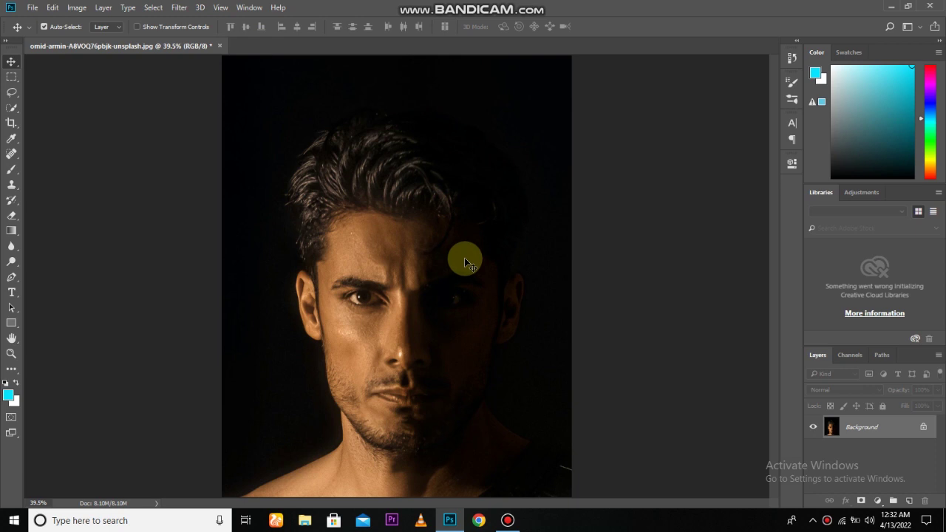
left_click(32, 7)
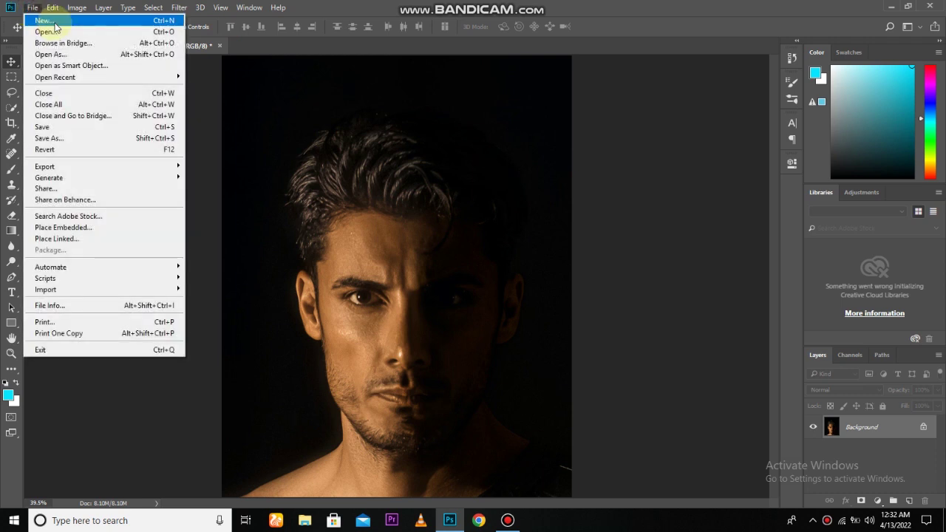
left_click(53, 22)
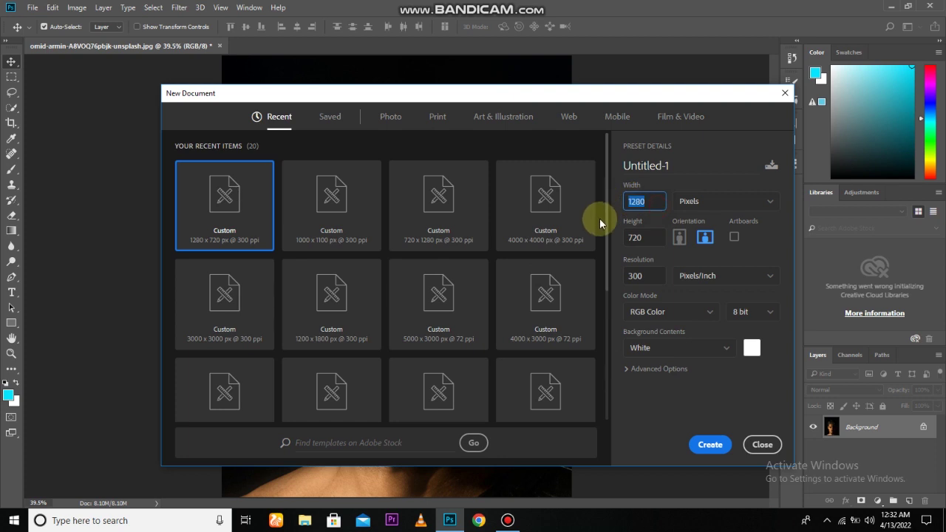
left_click_drag(645, 242, 592, 240)
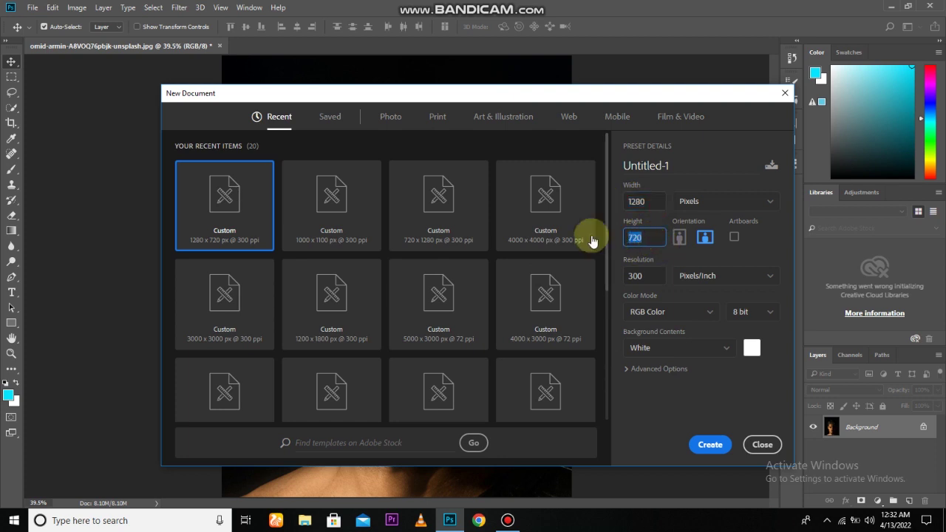
left_click(707, 445)
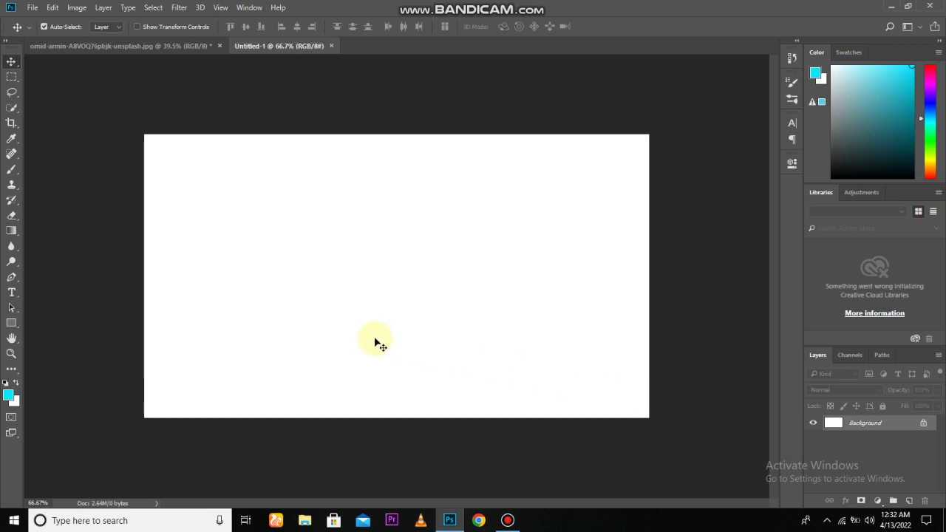
Step: Fill the new canvas's background with solid black
left_click(7, 383)
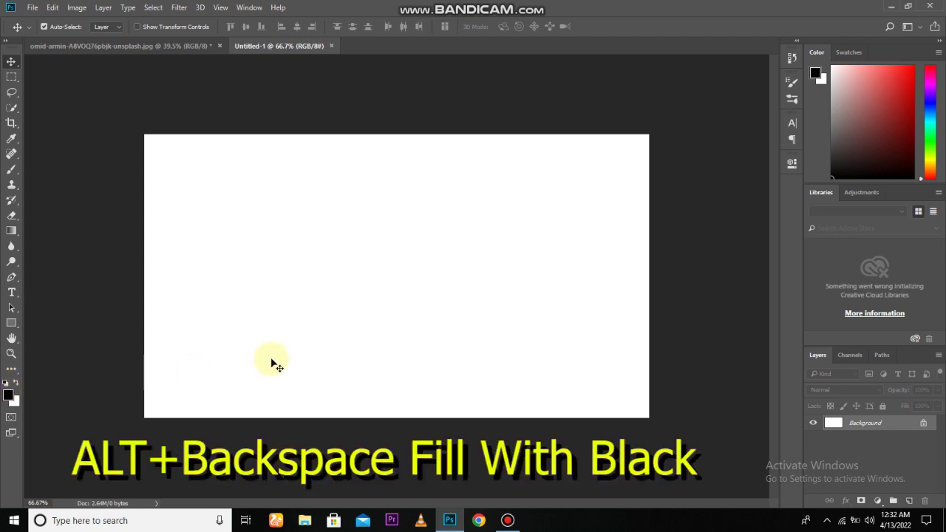
key("alt+BackSpace")
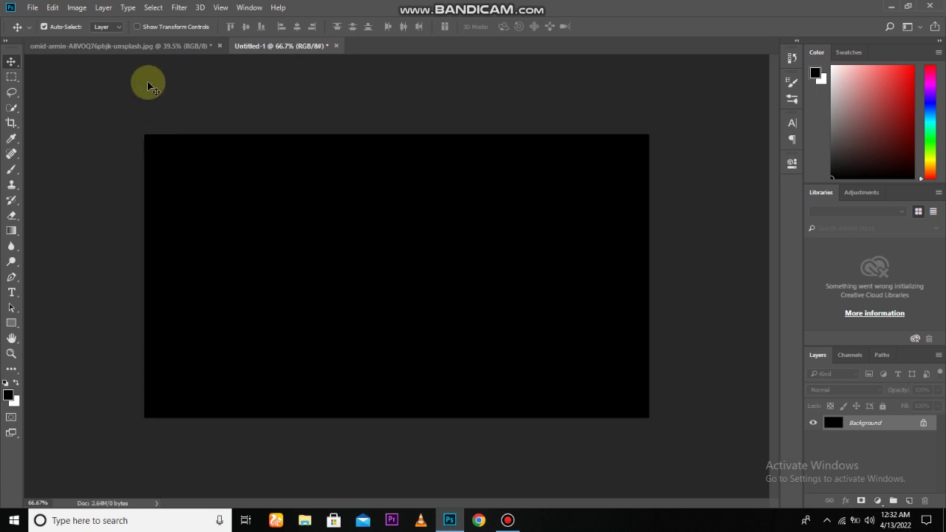
left_click(271, 54)
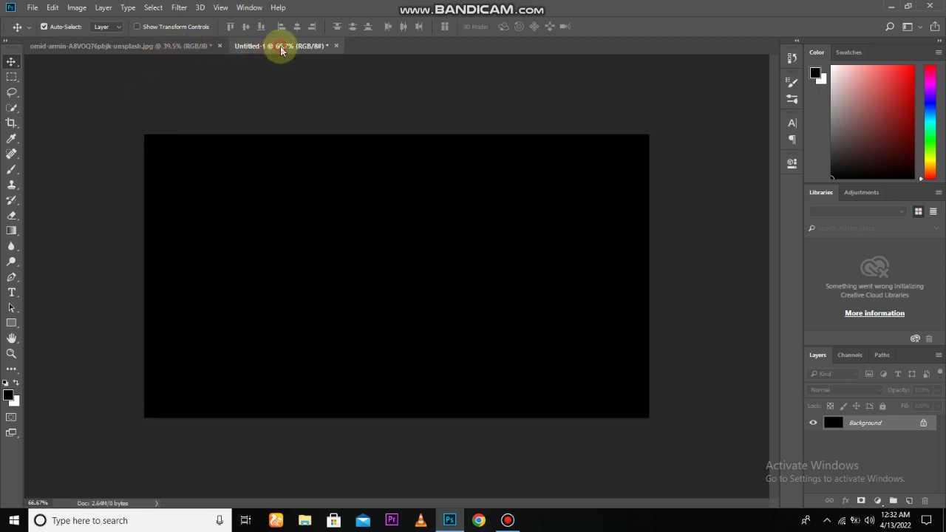
Step: Unlock the portrait's background layer and drag it into the black Untitled-1 canvas
left_click(183, 46)
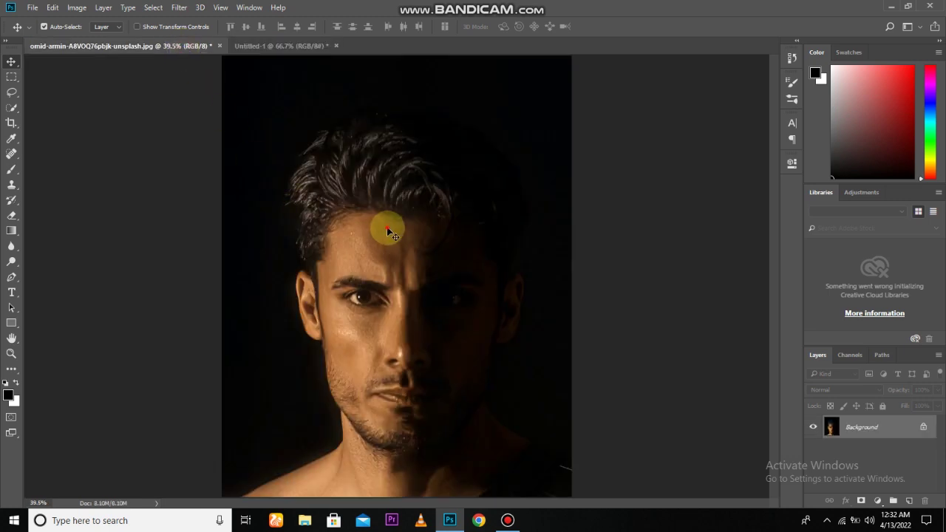
left_click_drag(388, 229, 296, 142)
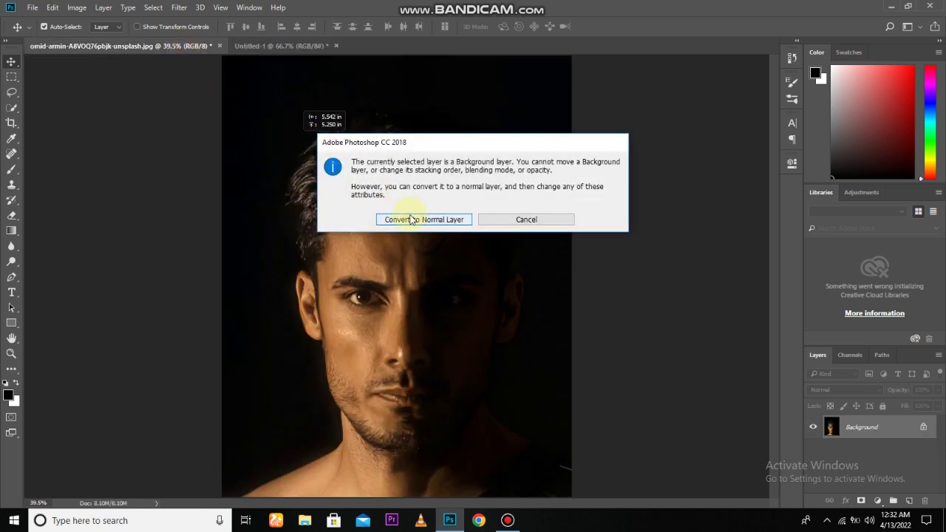
left_click(411, 219)
mouse_move(414, 204)
left_mouse_down()
mouse_move(311, 84)
mouse_move(267, 53)
mouse_move(307, 216)
left_mouse_up()
mouse_move(356, 273)
left_mouse_down()
mouse_move(505, 329)
mouse_move(504, 364)
left_mouse_up()
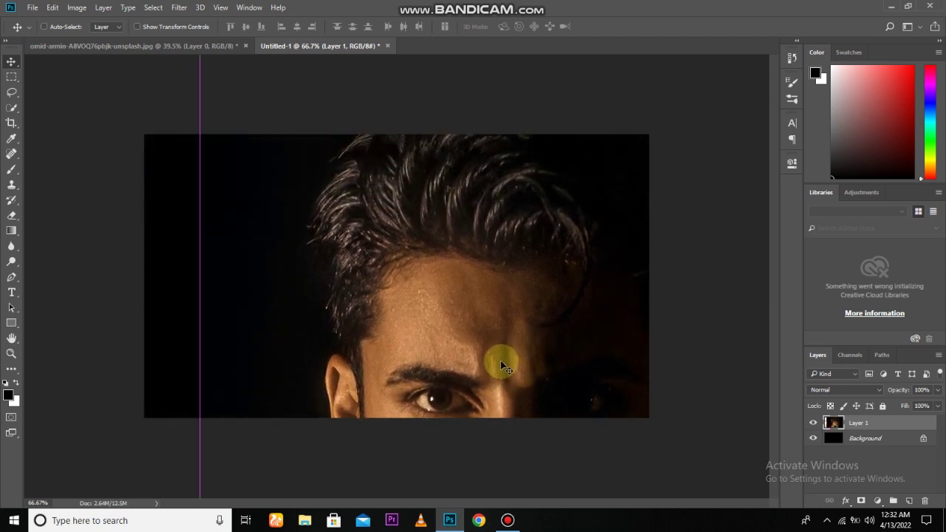
Step: Convert the new portrait layer (Layer 1) into a smart object
key("ctrl+t")
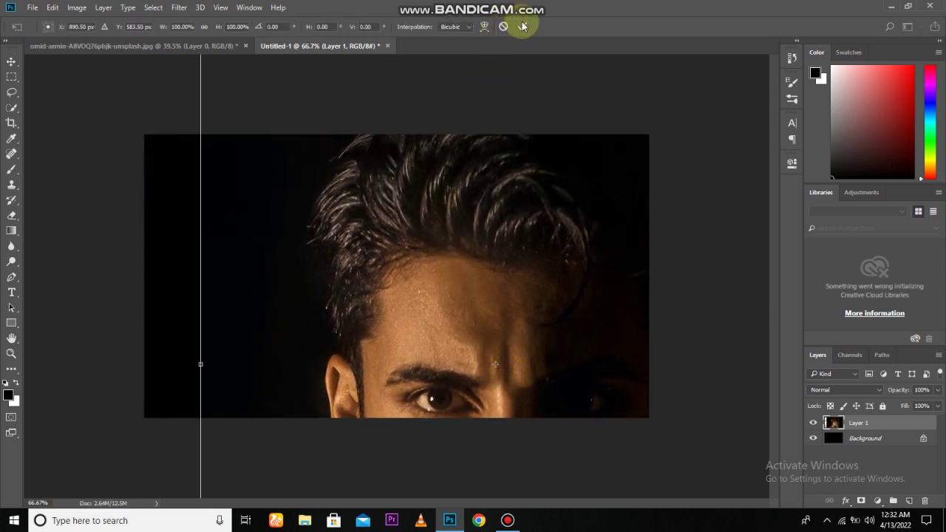
left_click(524, 27)
right_click(867, 422)
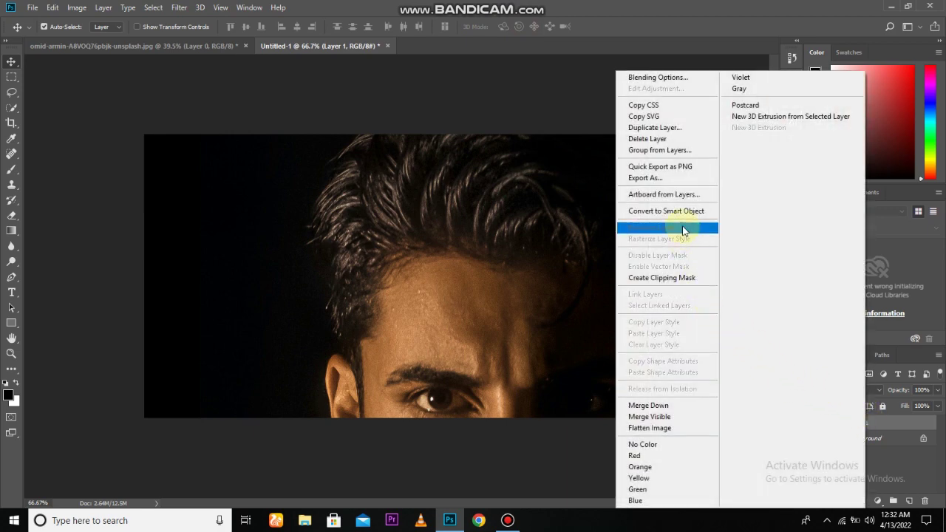
left_click(680, 210)
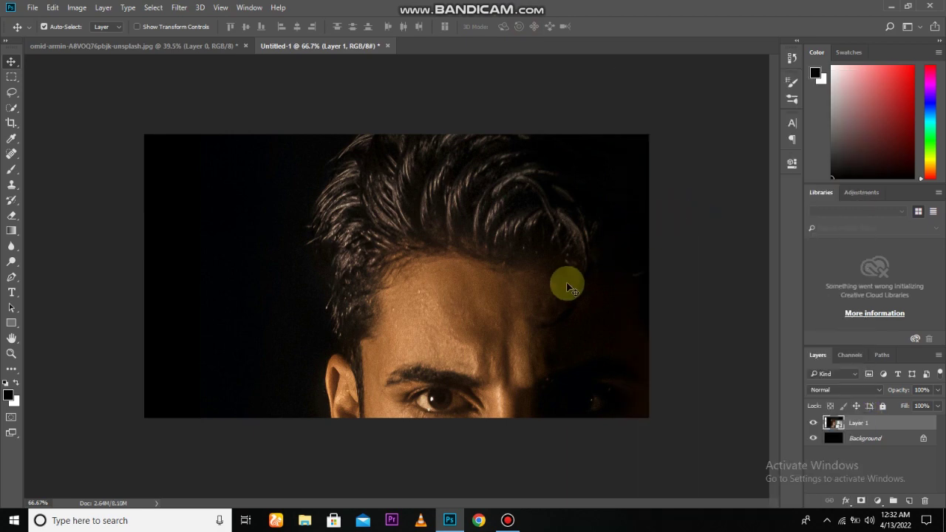
key("ctrl+t")
key("ctrl+minus")
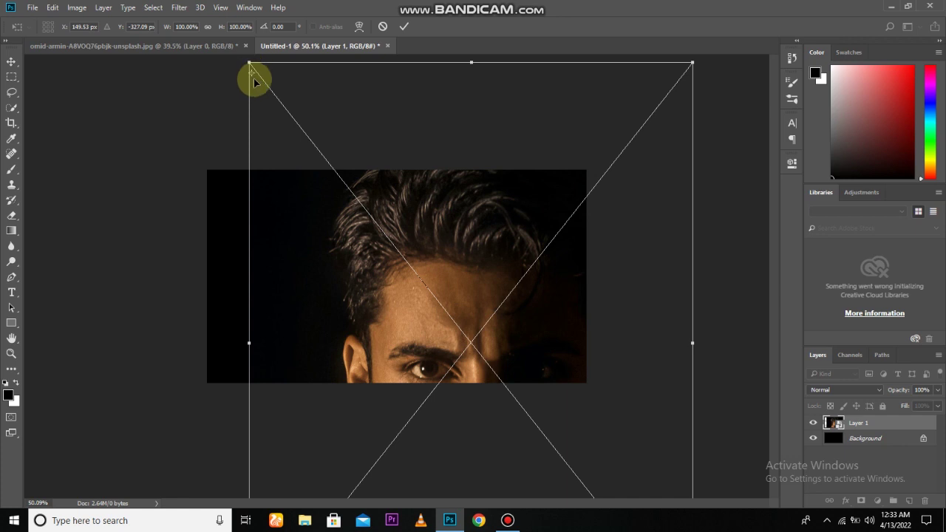
Step: Scale the portrait down to about 54% and move it up toward the right
mouse_move(254, 76)
left_mouse_down()
mouse_move(412, 296)
mouse_move(463, 320)
mouse_move(471, 342)
left_mouse_up()
mouse_move(250, 62)
left_mouse_down()
mouse_move(256, 84)
mouse_move(335, 172)
left_mouse_up()
mouse_move(524, 296)
left_mouse_down()
mouse_move(513, 267)
mouse_move(543, 237)
left_mouse_up()
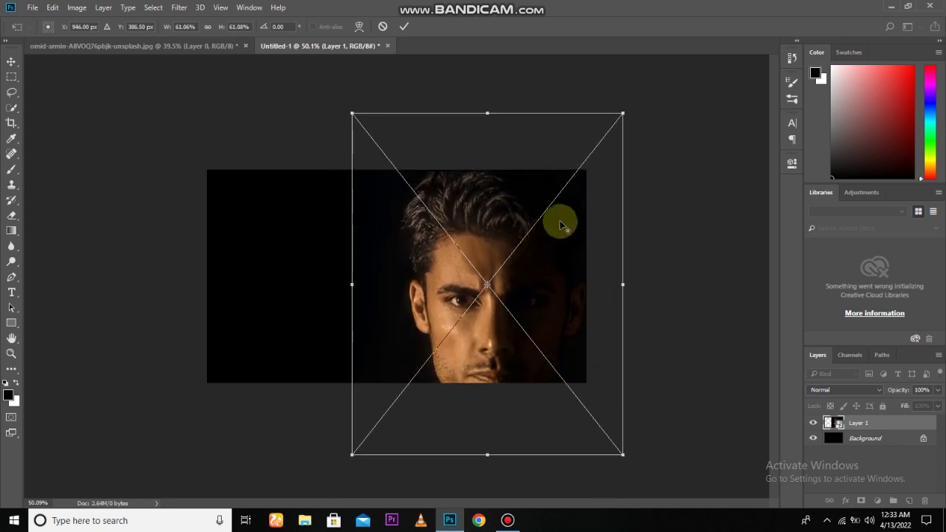
left_click_drag(625, 114, 606, 133)
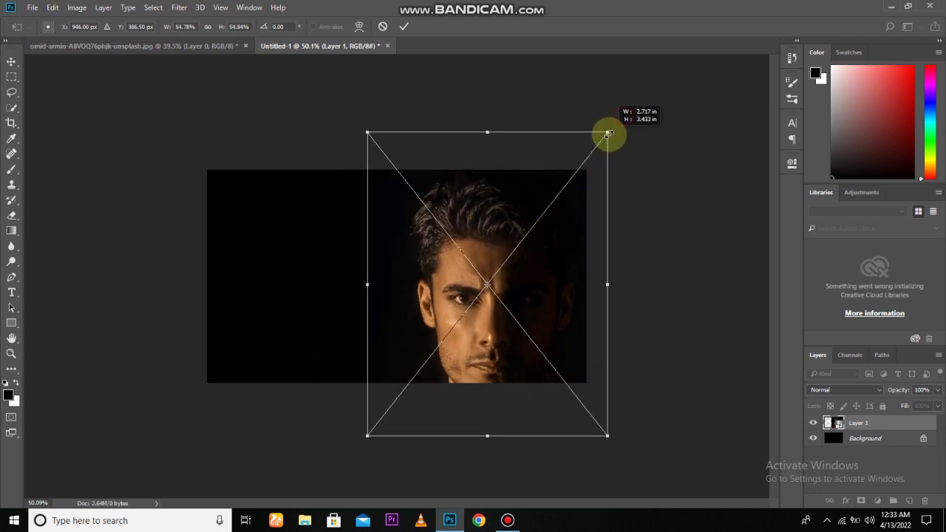
left_click_drag(598, 258, 582, 265)
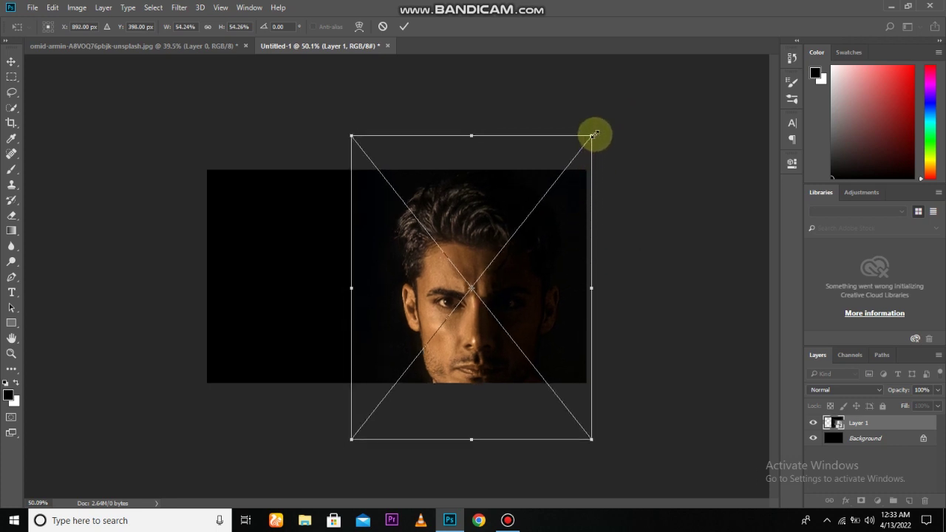
left_click(591, 136)
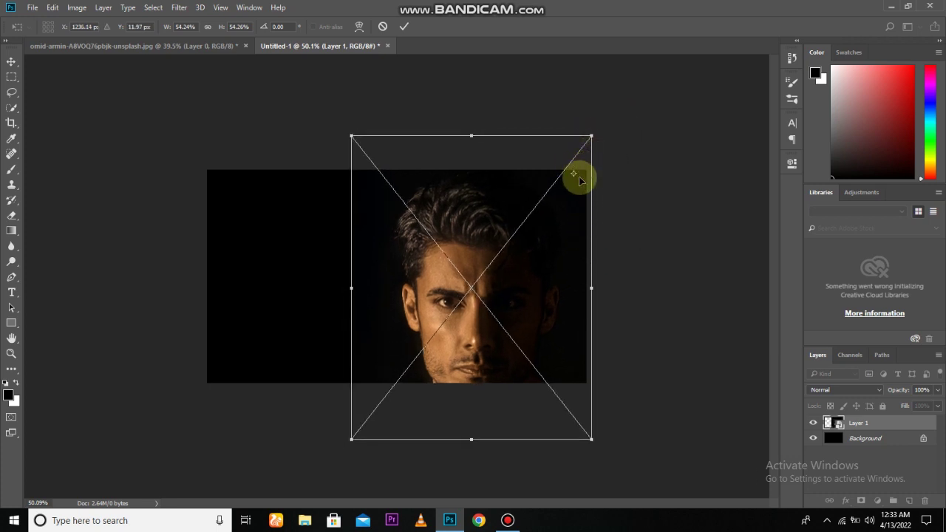
Step: Fine-tune the portrait's size and position just right of centre and commit the transform
left_click_drag(575, 175, 488, 325)
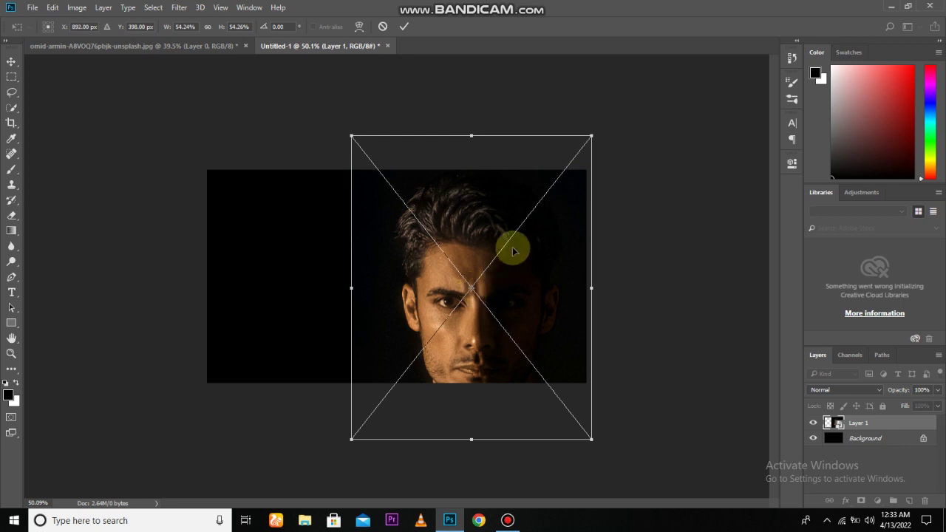
left_click_drag(592, 133, 579, 152)
mouse_move(567, 253)
left_mouse_down()
mouse_move(566, 215)
mouse_move(556, 210)
mouse_move(569, 219)
mouse_move(563, 213)
left_mouse_up()
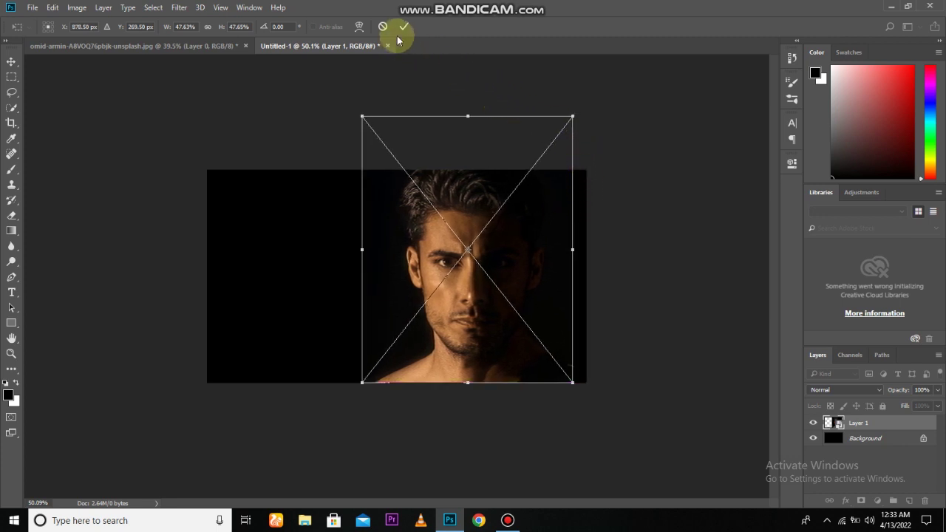
left_click_drag(539, 272, 539, 291)
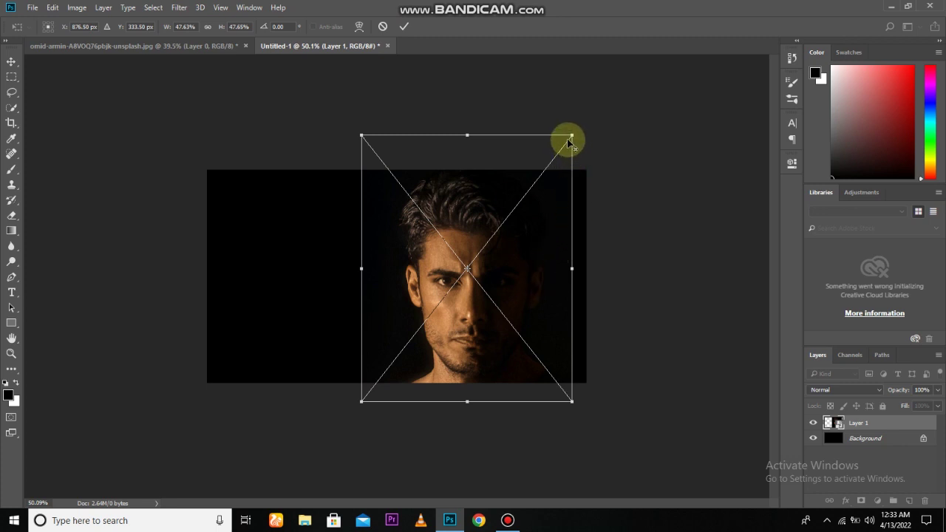
left_click_drag(572, 133, 577, 130)
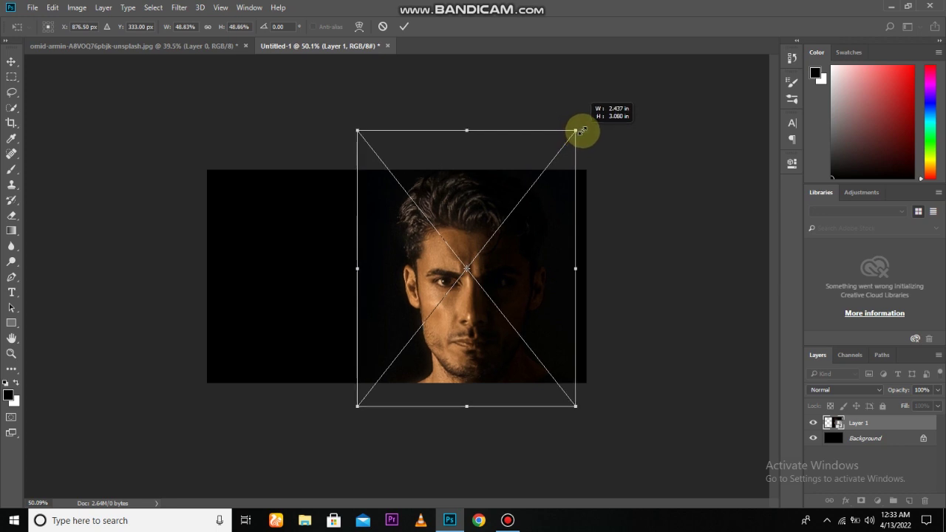
left_click_drag(539, 252, 543, 251)
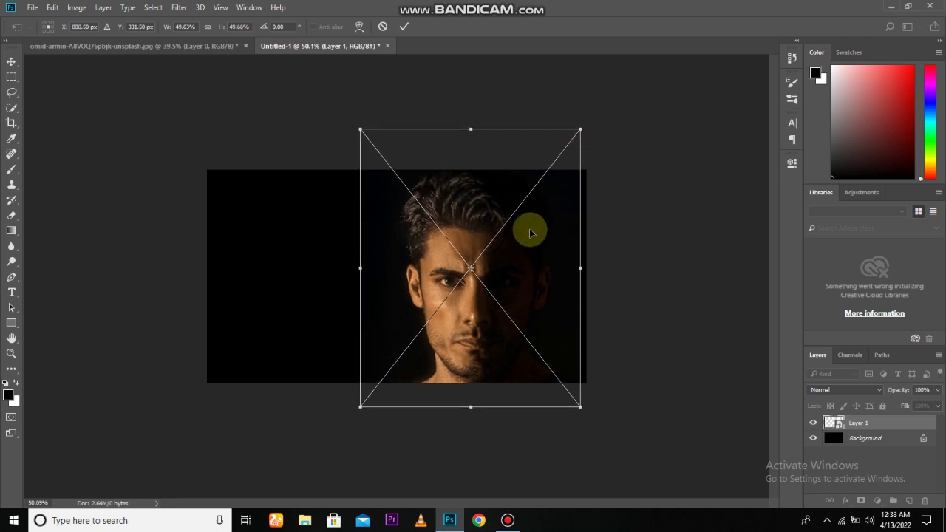
left_click(404, 26)
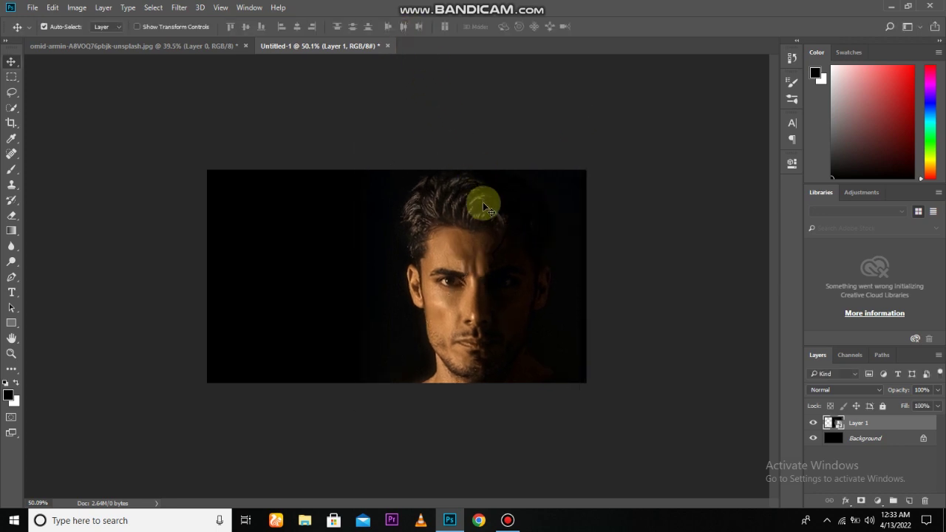
scroll(436, 288, "up", 1)
scroll(441, 297, "up", 1)
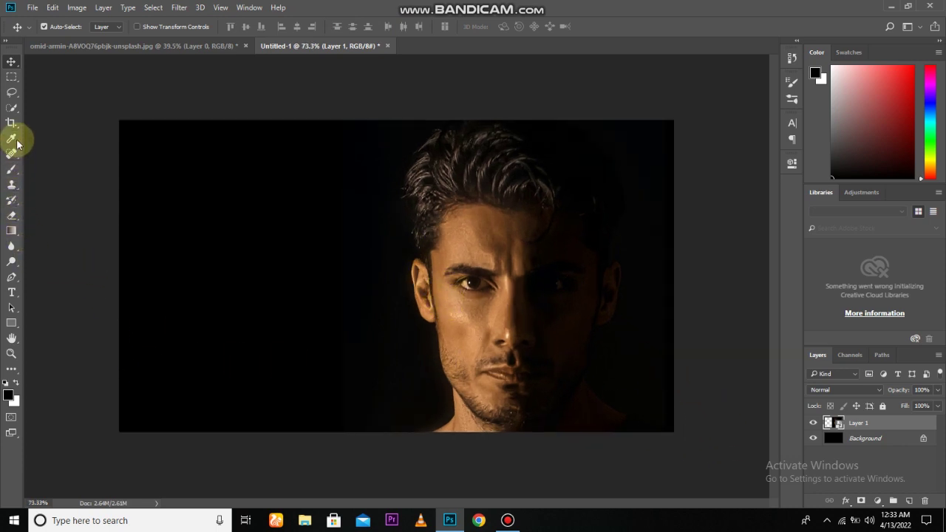
Step: Quick-select the man's head, including face and ear, excluding the dark background
left_click(12, 107)
mouse_move(499, 213)
left_mouse_down()
mouse_move(485, 318)
mouse_move(507, 415)
mouse_move(554, 402)
mouse_move(542, 382)
mouse_move(547, 325)
mouse_move(526, 236)
mouse_move(437, 152)
mouse_move(429, 189)
left_mouse_up()
mouse_move(439, 256)
left_mouse_down()
mouse_move(432, 285)
mouse_move(475, 397)
mouse_move(454, 436)
left_mouse_up()
mouse_move(625, 278)
left_mouse_down()
mouse_move(627, 373)
mouse_move(650, 434)
mouse_move(560, 160)
mouse_move(566, 252)
mouse_move(534, 133)
mouse_move(285, 126)
left_mouse_up()
scroll(655, 359, "up", 3)
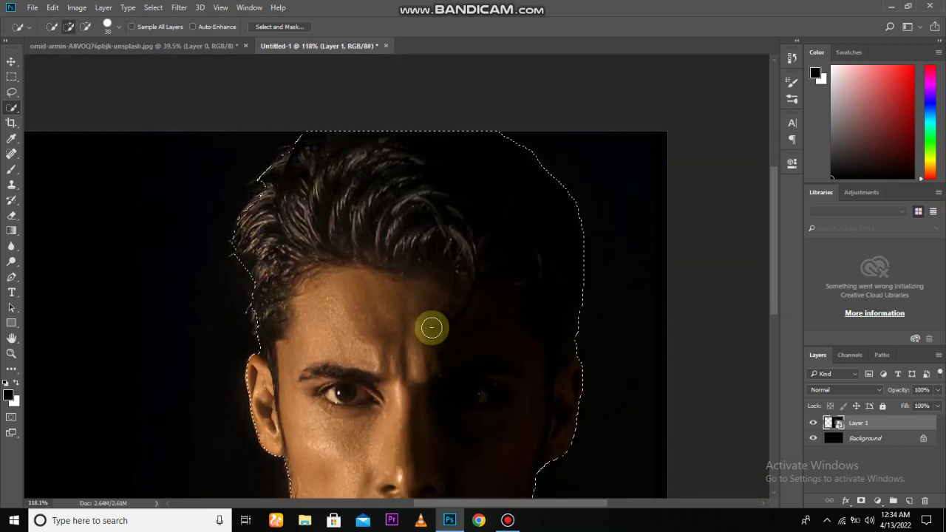
key("ctrl+0")
scroll(517, 355, "down", 2)
scroll(443, 296, "up", 3)
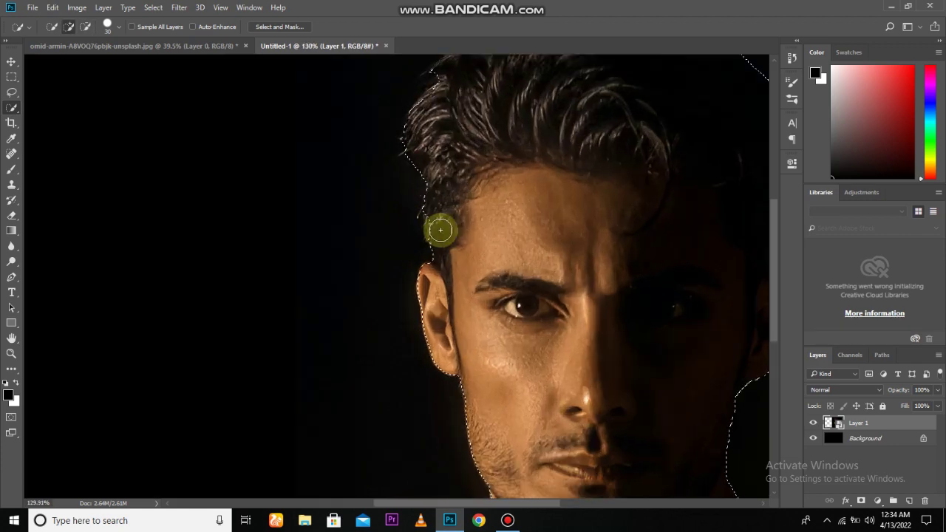
scroll(390, 313, "up", 2)
scroll(402, 328, "down", 3)
scroll(538, 333, "down", 1)
Step: Copy the selected head to a new Layer 2 and hide Layer 1
key("ctrl+j")
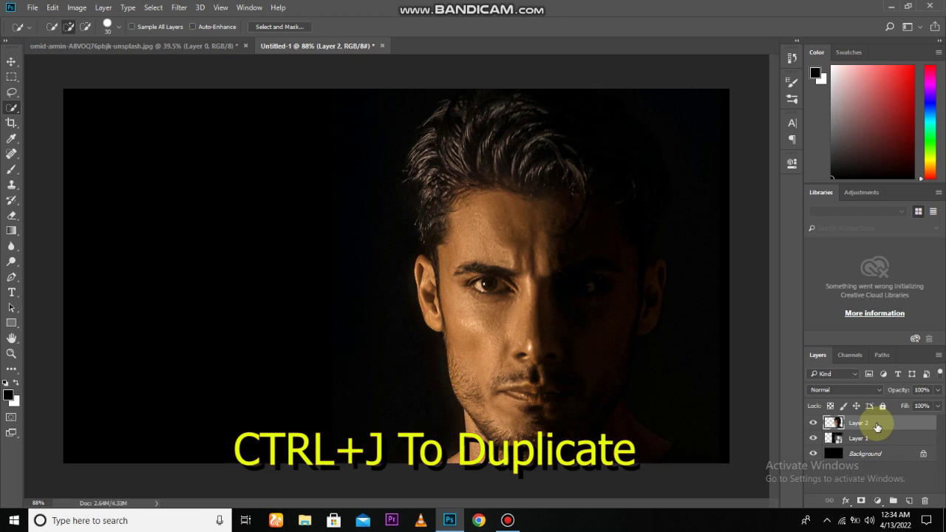
left_click(814, 438)
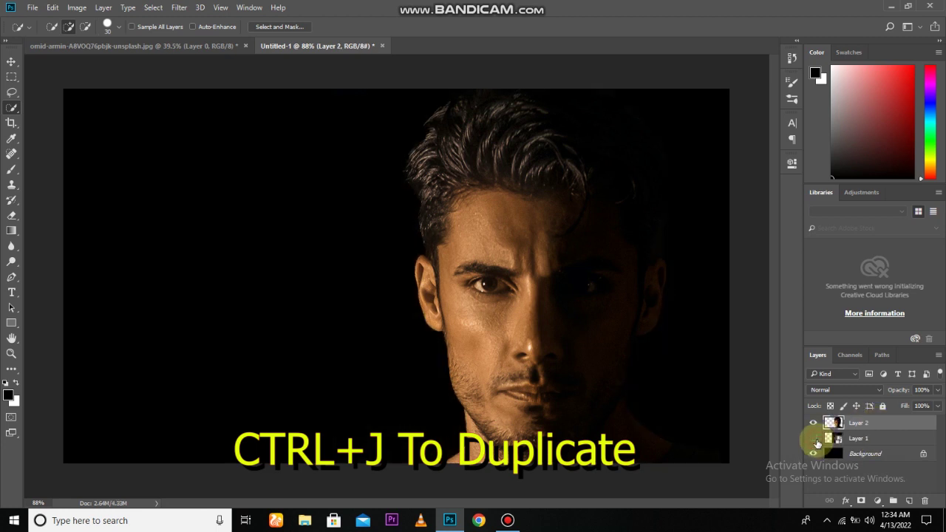
scroll(568, 359, "down", 2)
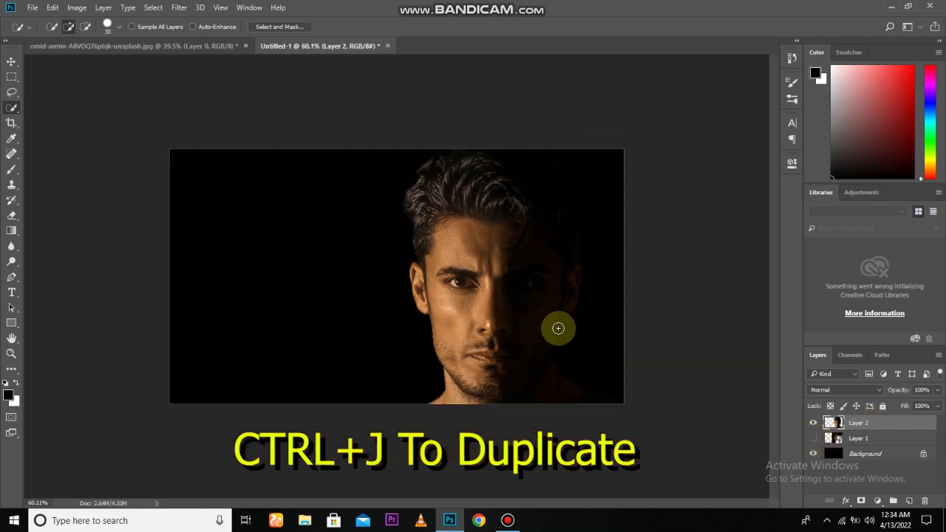
scroll(557, 328, "up", 1)
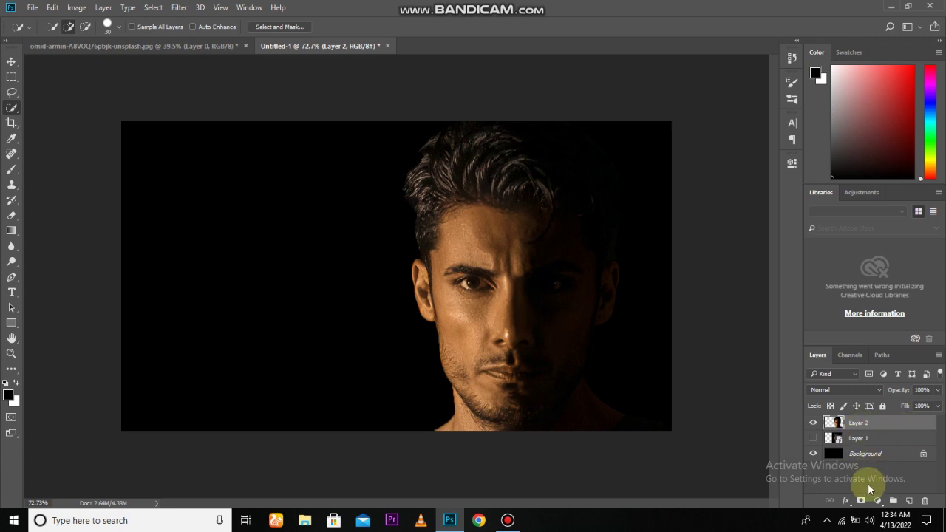
left_click(877, 501)
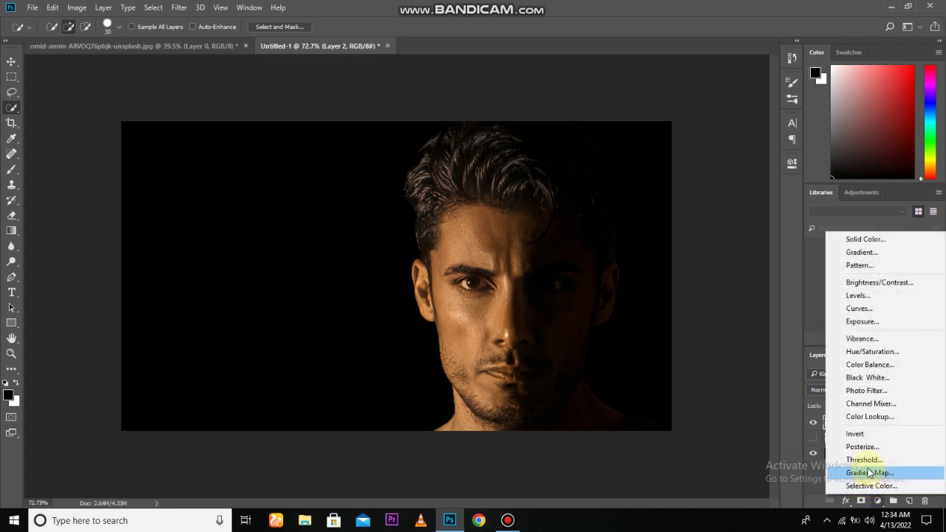
Step: Add a Gradient Map adjustment layer above Layer 2 to render the head in black and white
left_click(874, 475)
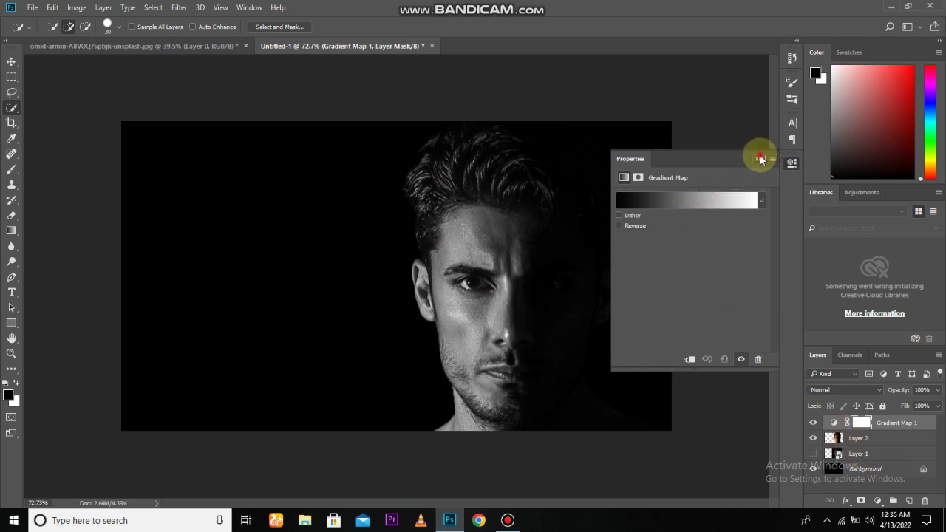
left_click(758, 157)
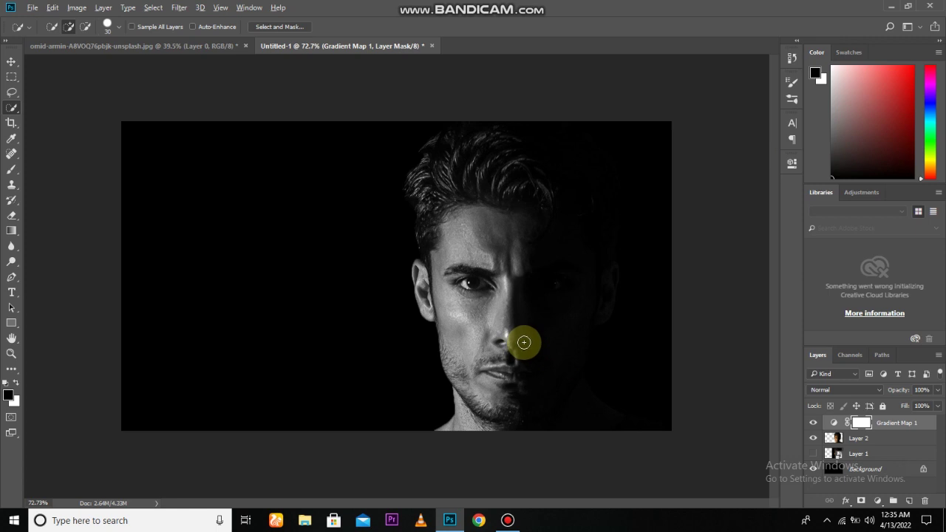
scroll(552, 356, "down", 1)
key("v")
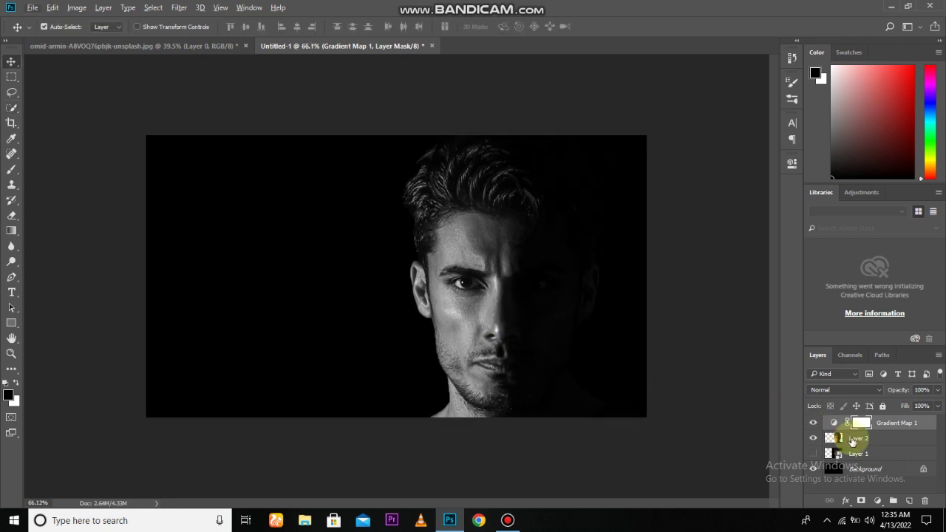
Step: Add a Levels adjustment above Layer 2 with input levels 51, 0.91 and 207
left_click(852, 441)
left_click(878, 501)
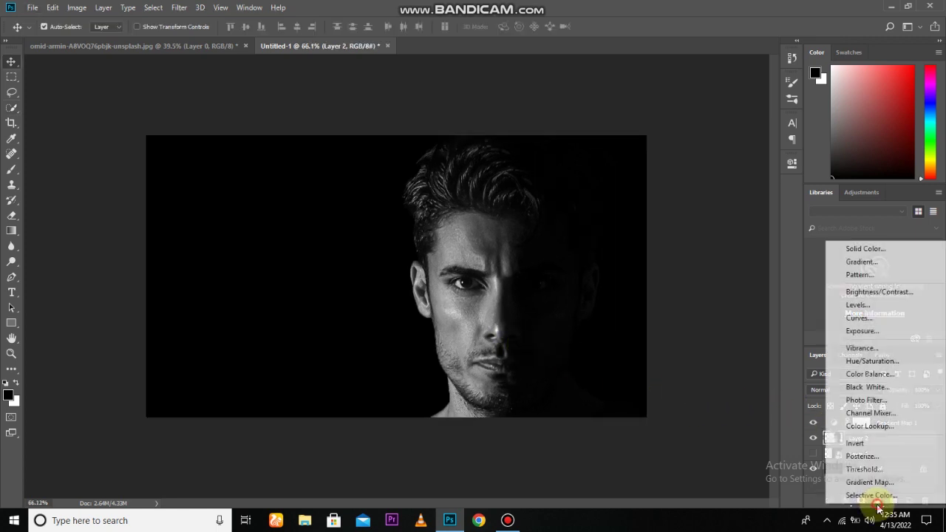
left_click(878, 307)
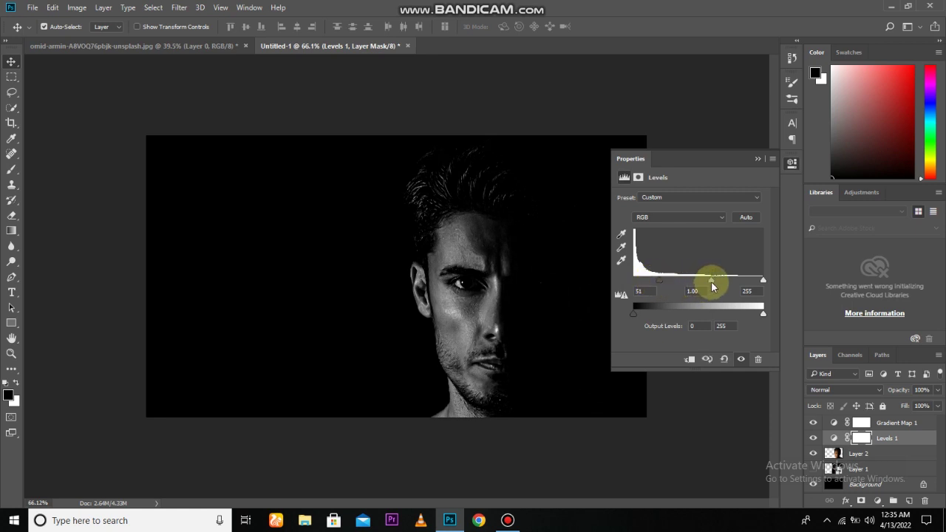
left_click_drag(722, 286, 717, 283)
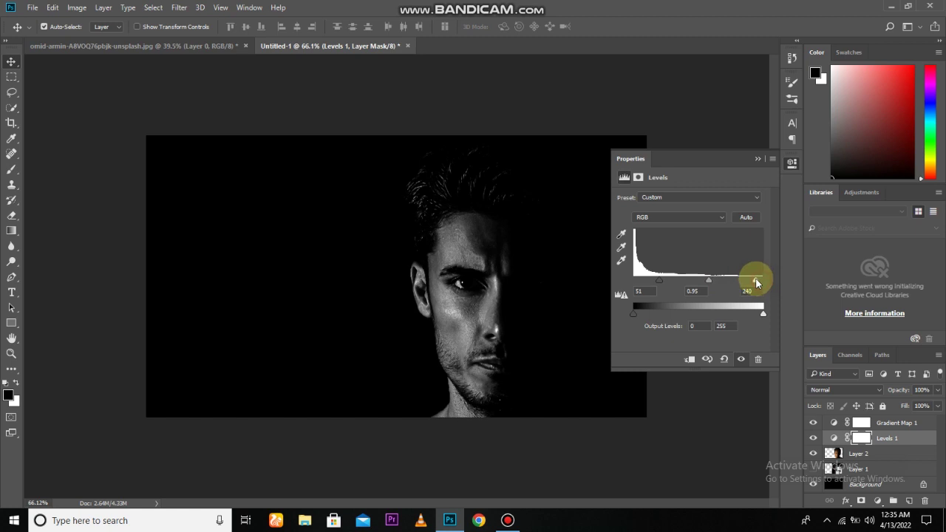
left_click_drag(751, 283, 738, 283)
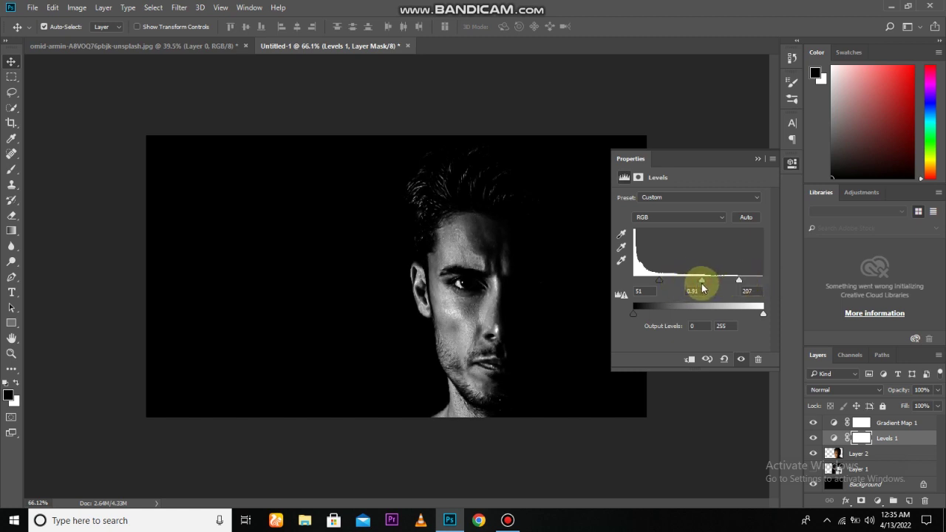
left_click(757, 158)
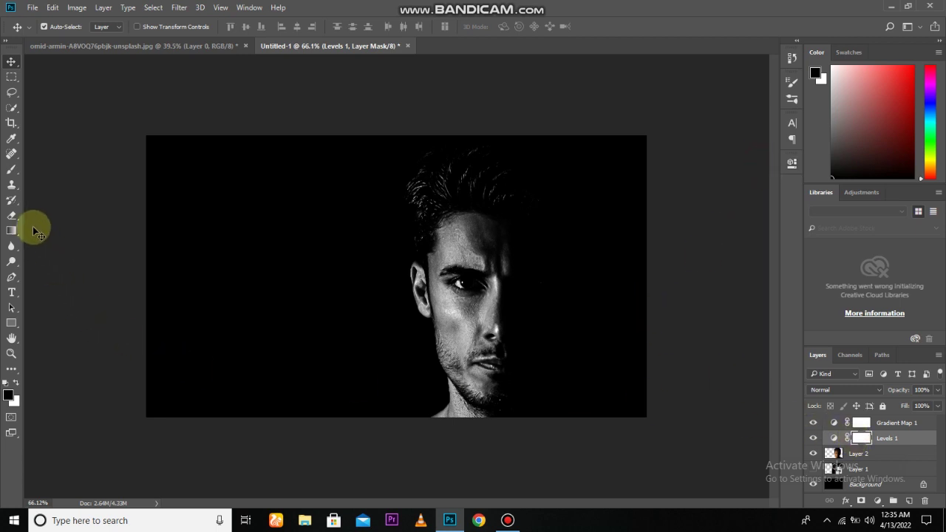
left_click(20, 171)
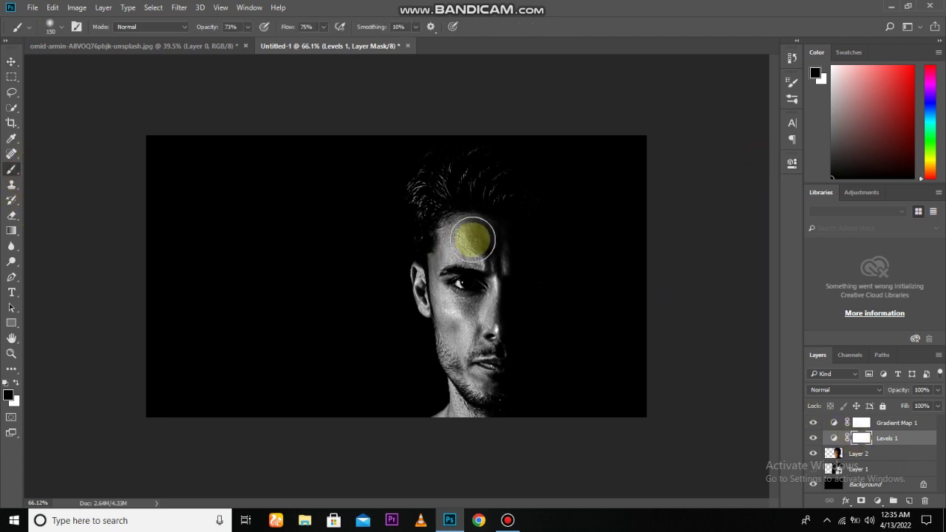
Step: Paint black on the Levels 1 mask over the shadowed cheek, chin and face edges
key("ctrl+plus")
mouse_move(538, 338)
left_mouse_down()
mouse_move(562, 354)
mouse_move(582, 347)
mouse_move(560, 471)
mouse_move(606, 325)
mouse_move(596, 282)
mouse_move(606, 359)
mouse_move(589, 260)
mouse_move(566, 227)
mouse_move(593, 300)
left_mouse_up()
key("bracketleft")
key("bracketleft")
left_click(613, 258)
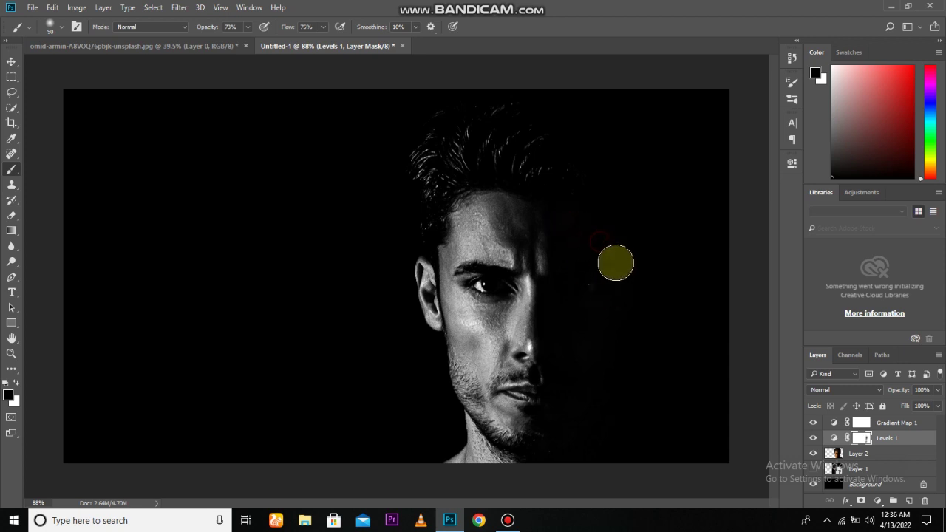
left_click(587, 381)
left_click(564, 432)
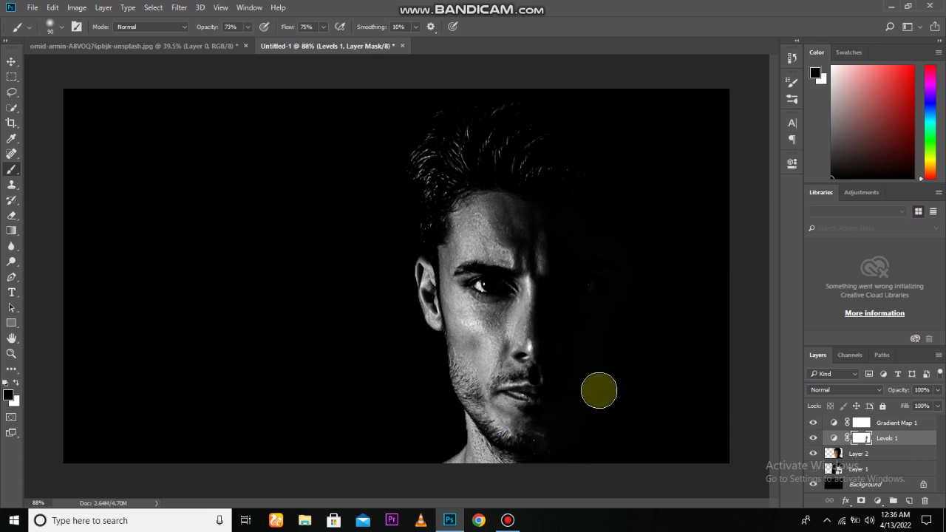
left_click(642, 317)
left_click(633, 341)
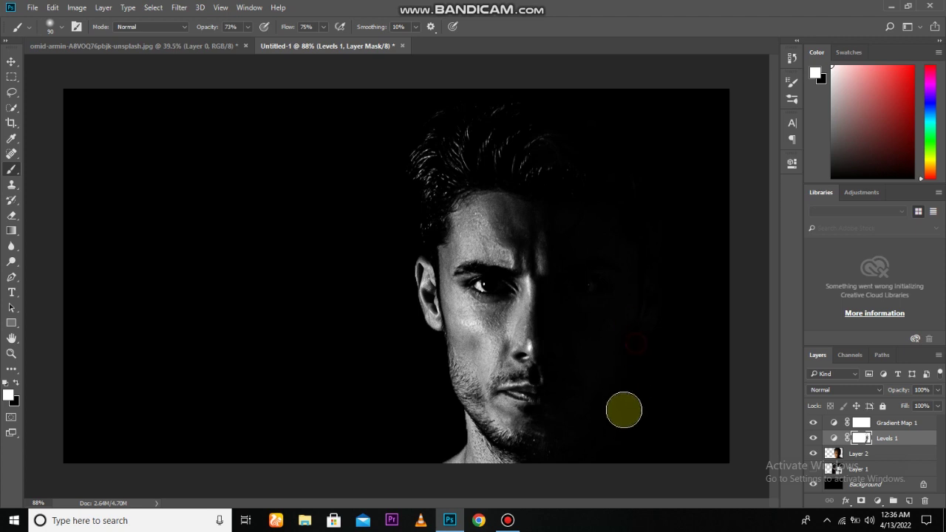
left_click(578, 304)
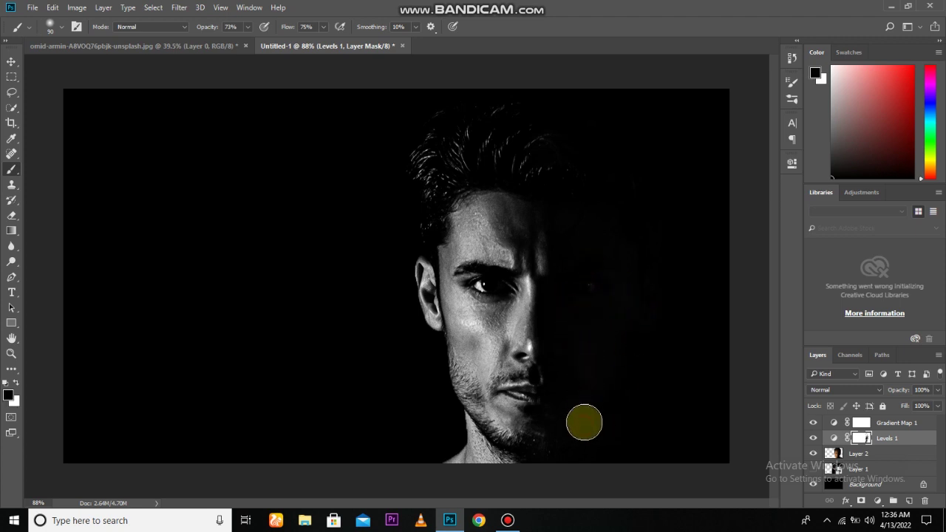
Step: Toggle the Levels adjustment off to compare the result, then make Layer 2 active
key("ctrl+minus")
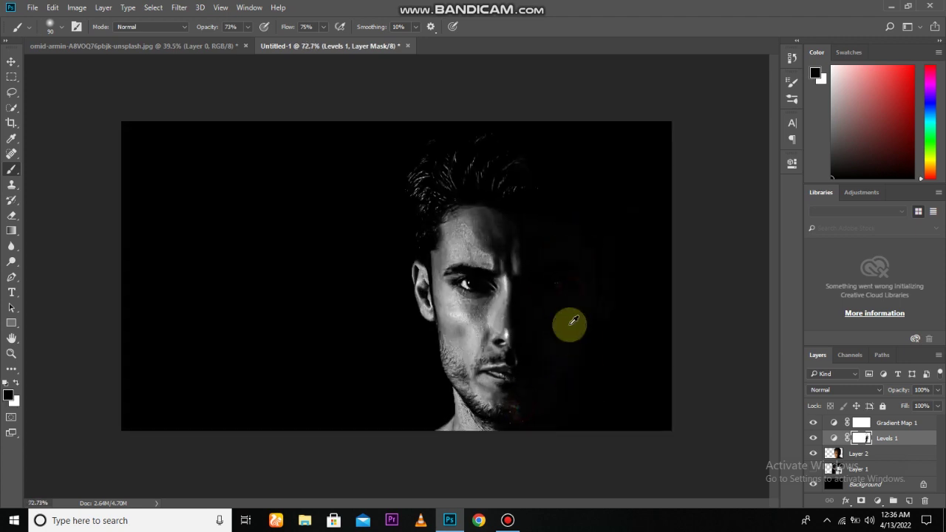
key("ctrl+minus")
left_click(813, 438)
key("ctrl+plus")
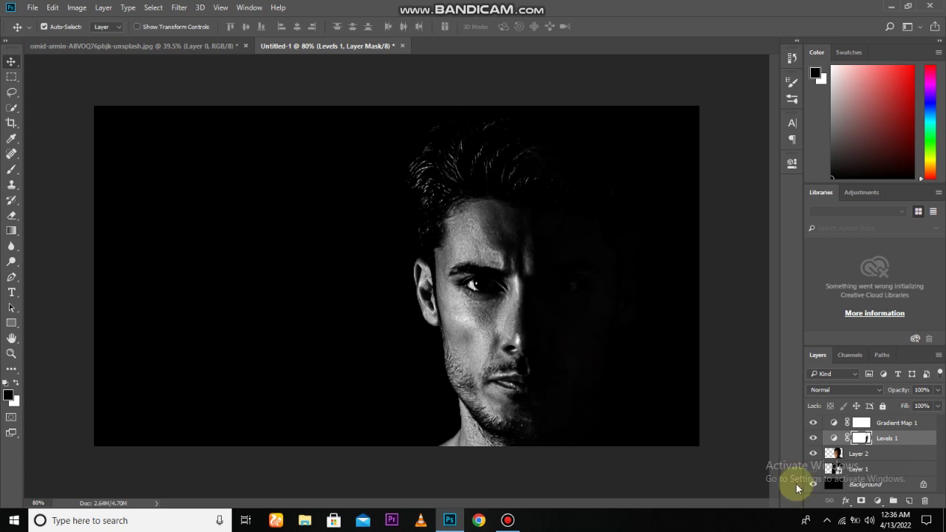
left_click(874, 453)
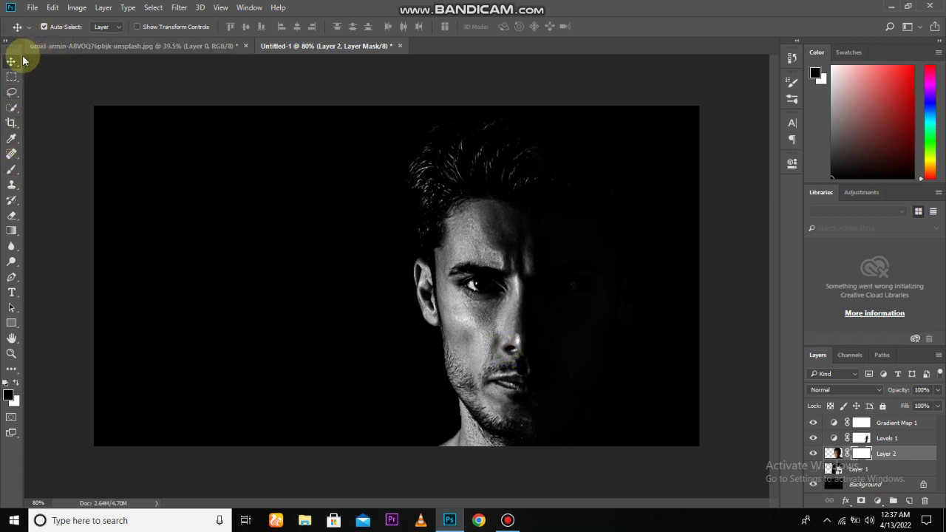
Step: Choose a Charcoal brush preset and rotate its tip angle to about -92°
left_click(12, 168)
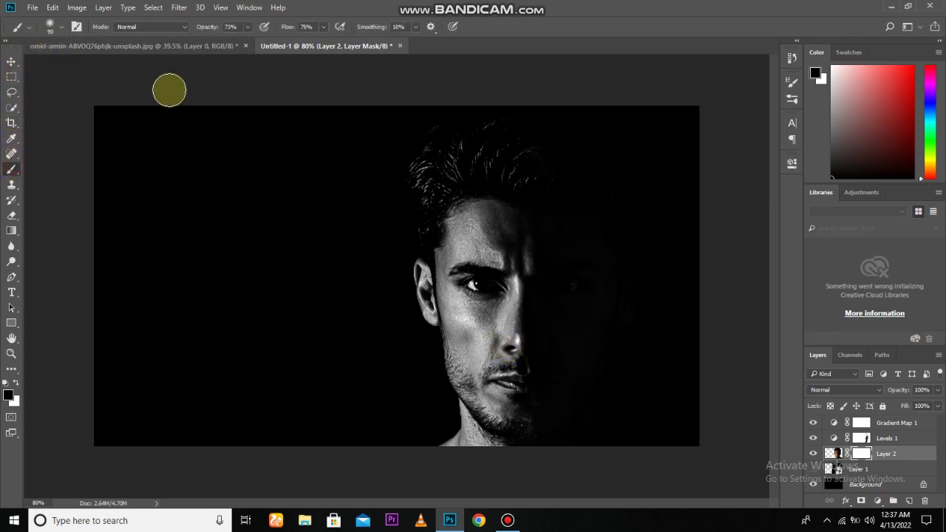
left_click(76, 26)
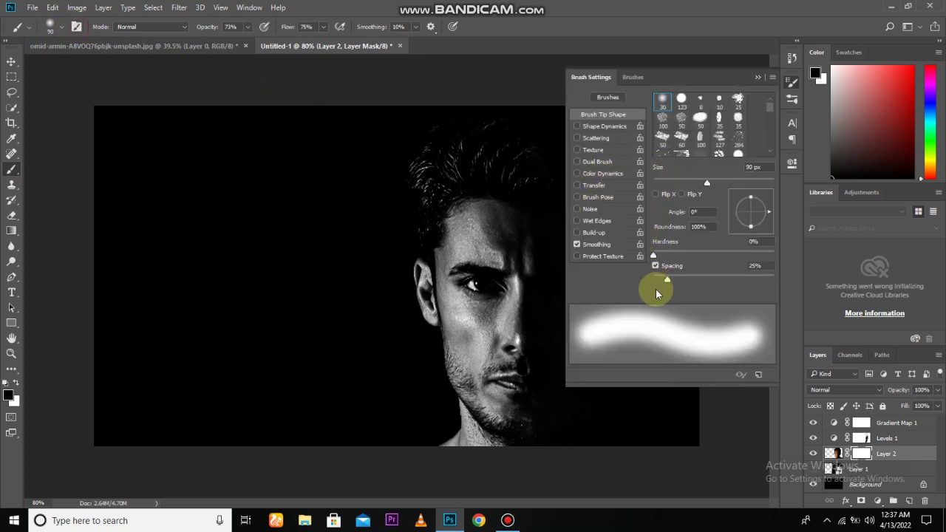
left_click(634, 78)
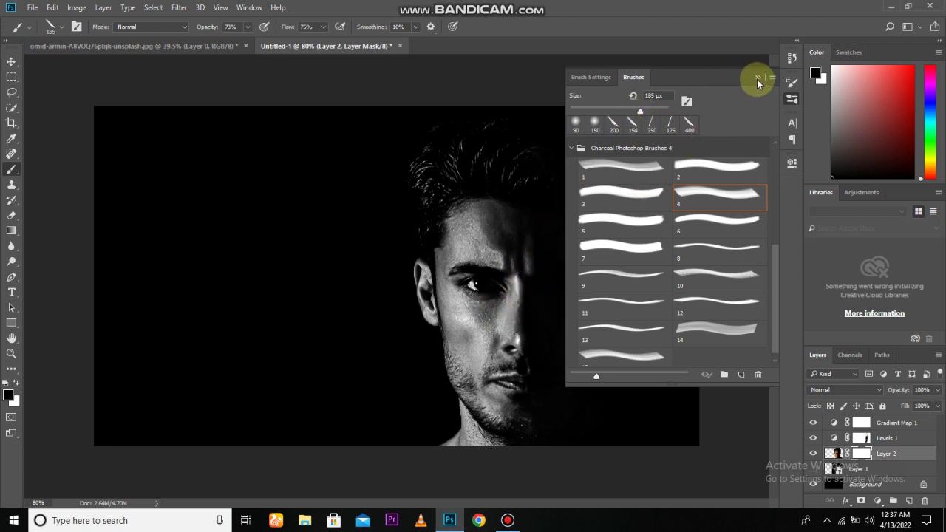
left_click(608, 79)
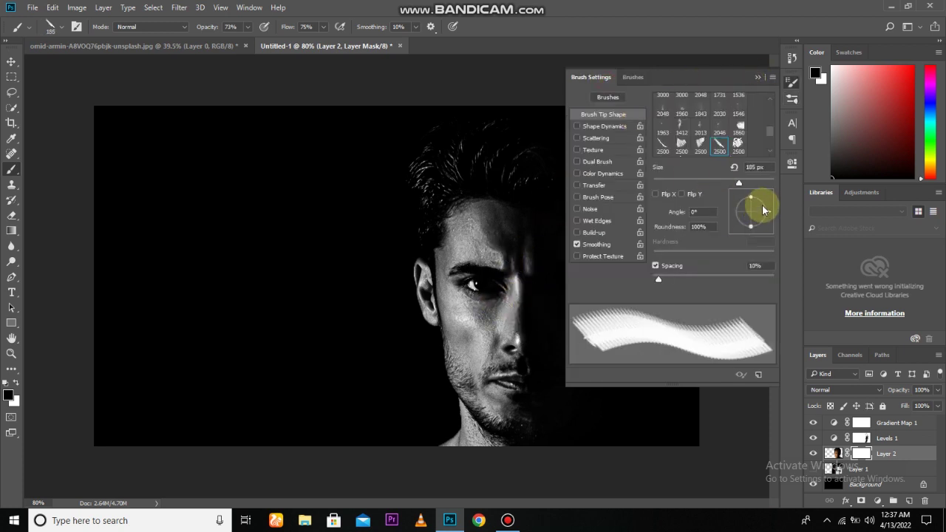
left_click_drag(764, 211, 760, 203)
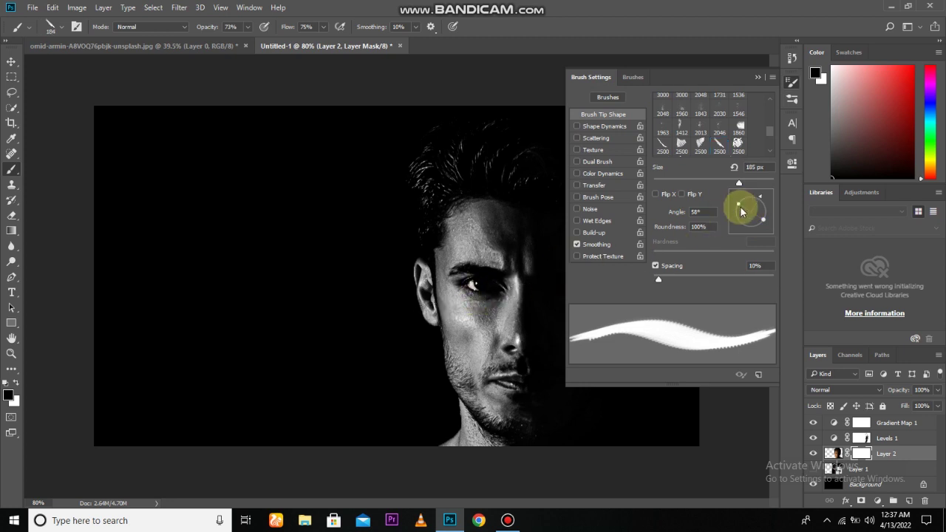
left_click_drag(751, 199, 732, 226)
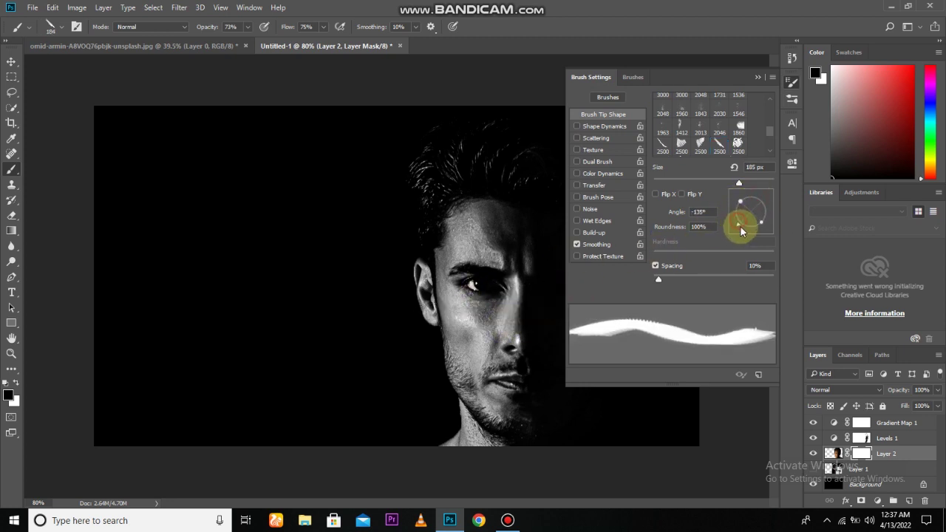
left_click_drag(740, 226, 748, 229)
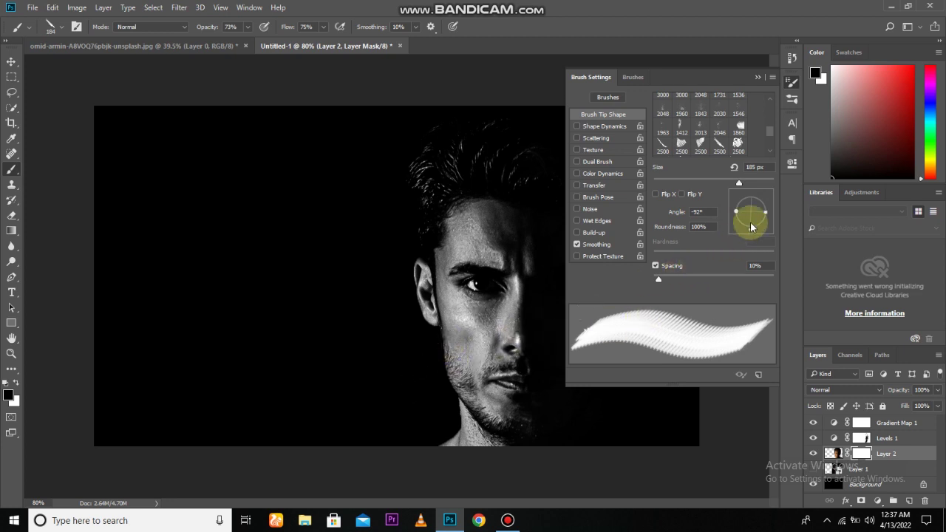
left_click(756, 81)
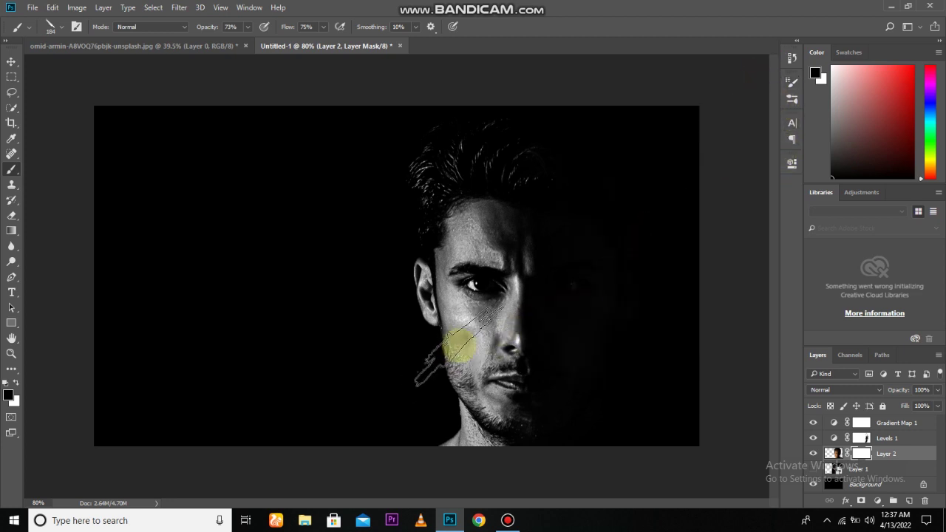
Step: Enlarge the charcoal brush to 400 px and paint a dark diagonal streak across the cheek
key("bracketright")
key("bracketright")
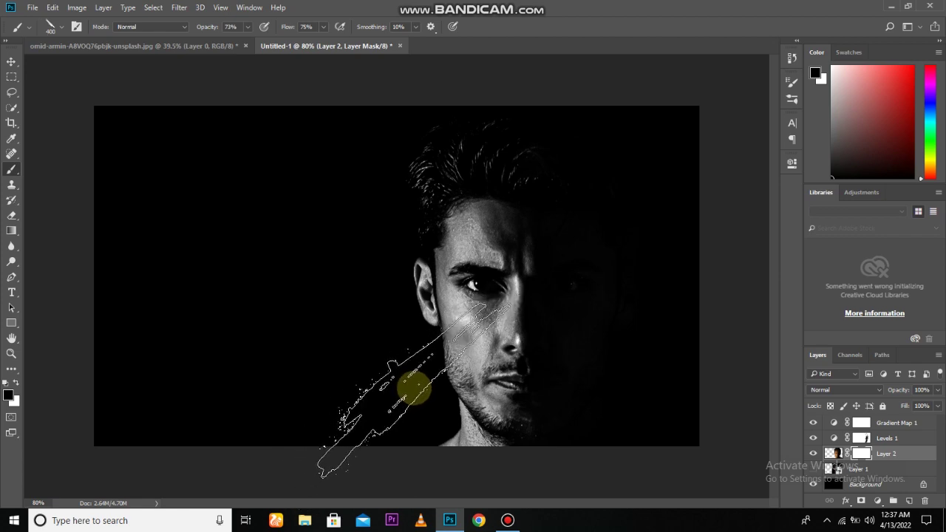
left_click(409, 386)
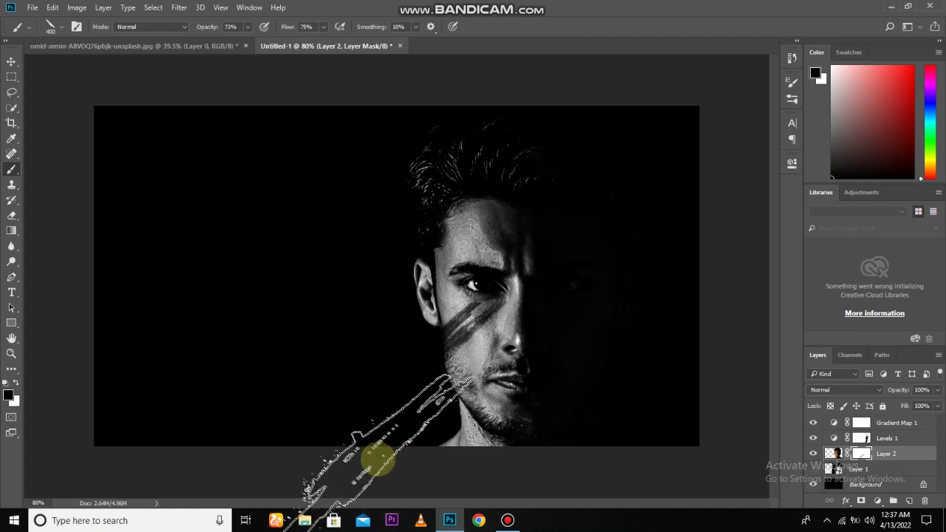
scroll(397, 435, "down", 3)
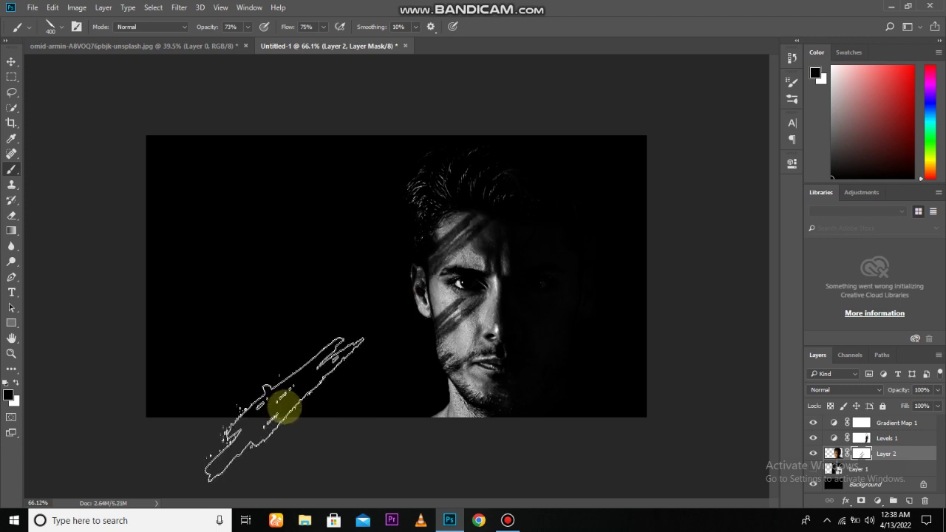
scroll(376, 399, "down", 2)
scroll(420, 345, "up", 2)
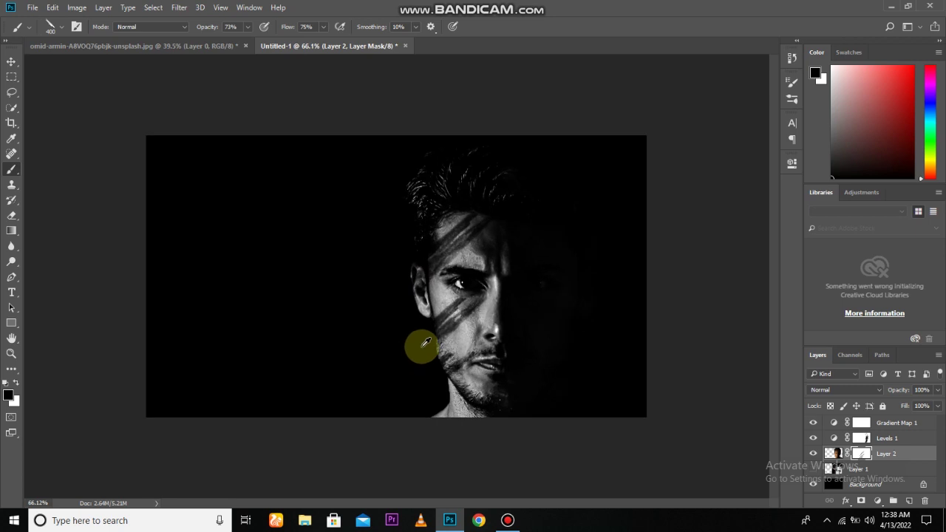
scroll(420, 339, "up", 2)
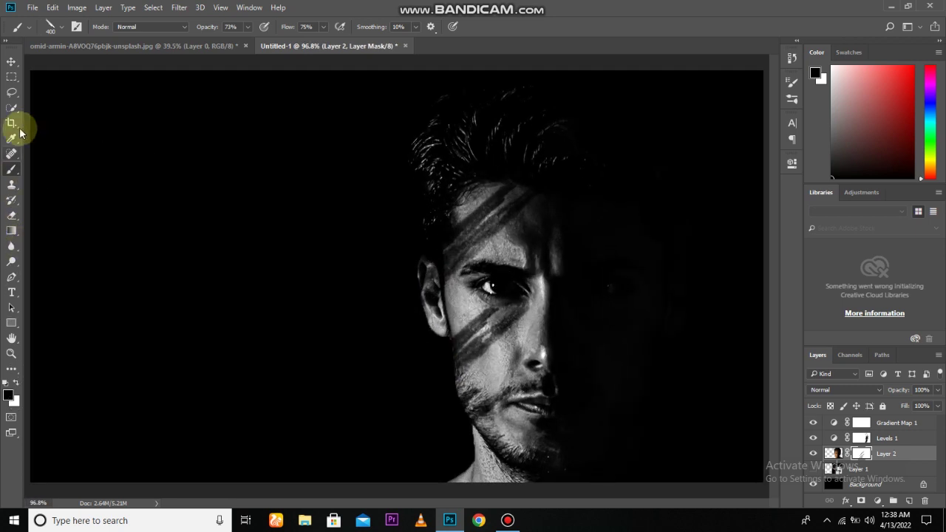
left_click(77, 26)
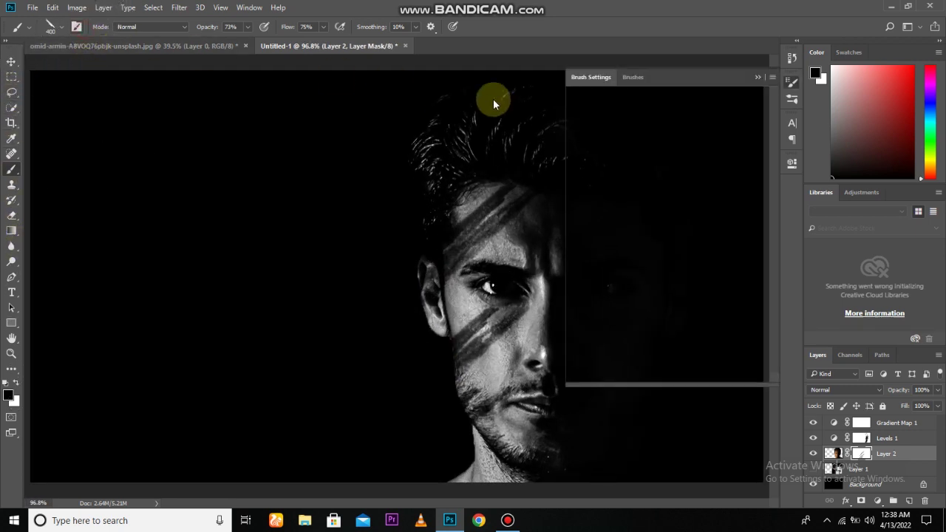
Step: Paint white over the man's ear on the mask with a 30 px soft round brush
scroll(684, 157, "up", 5)
scroll(684, 126, "up", 5)
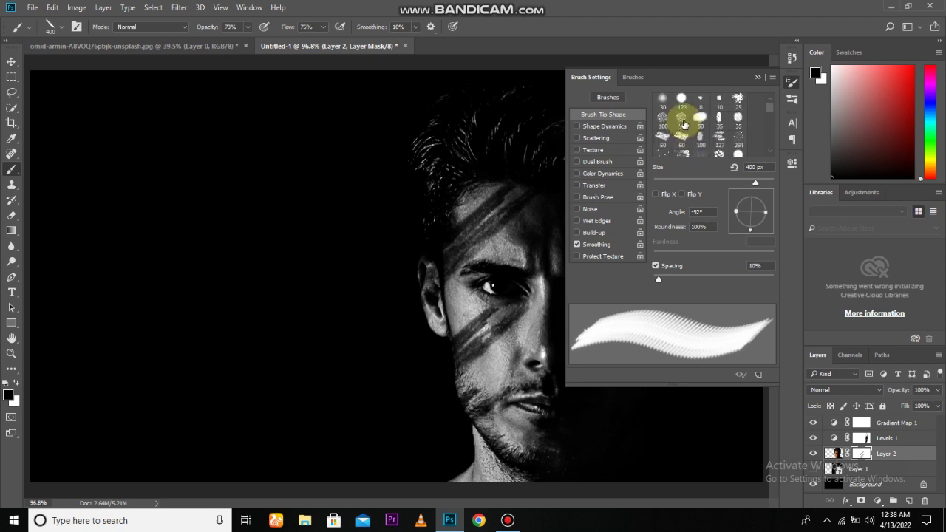
left_click(662, 98)
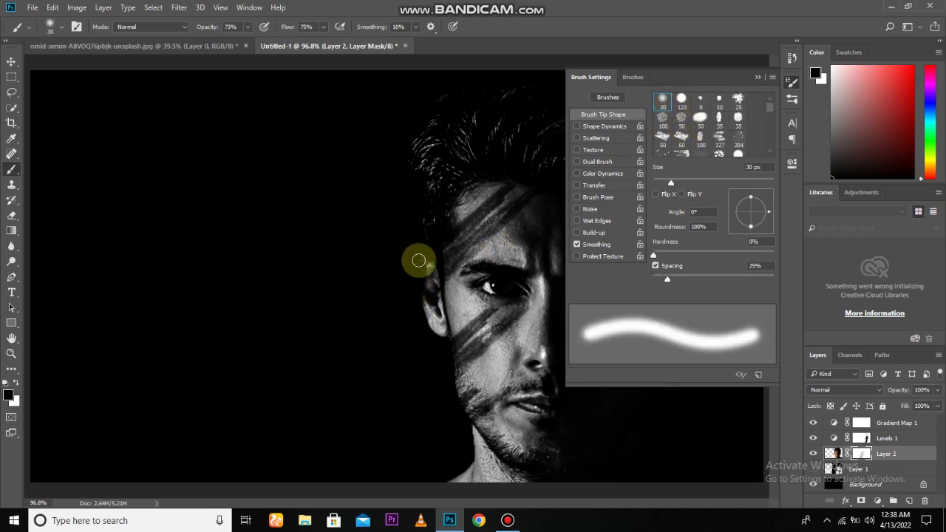
left_click(17, 383)
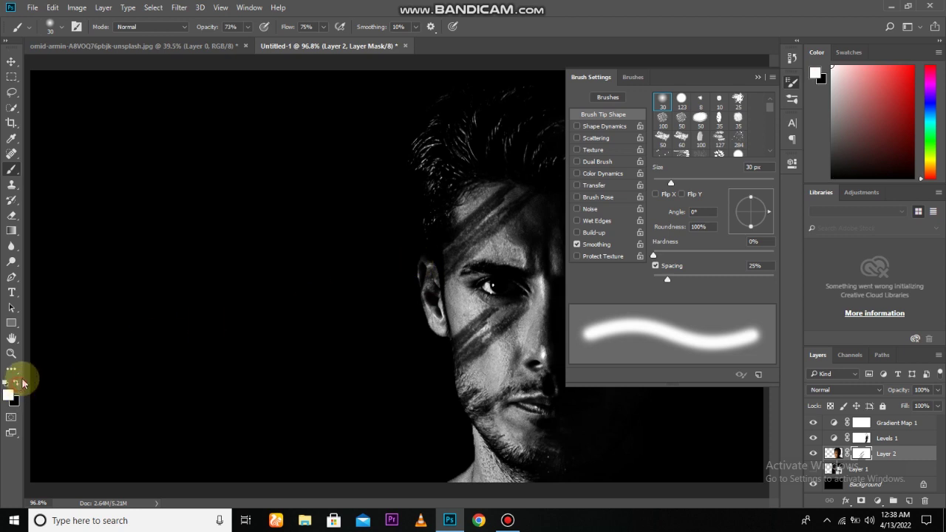
left_click_drag(418, 247, 427, 295)
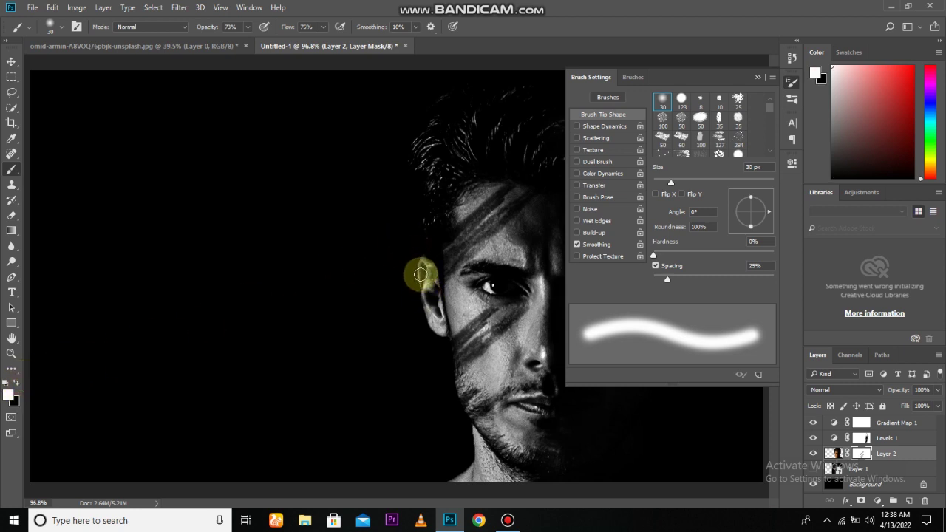
left_click_drag(416, 245, 419, 271)
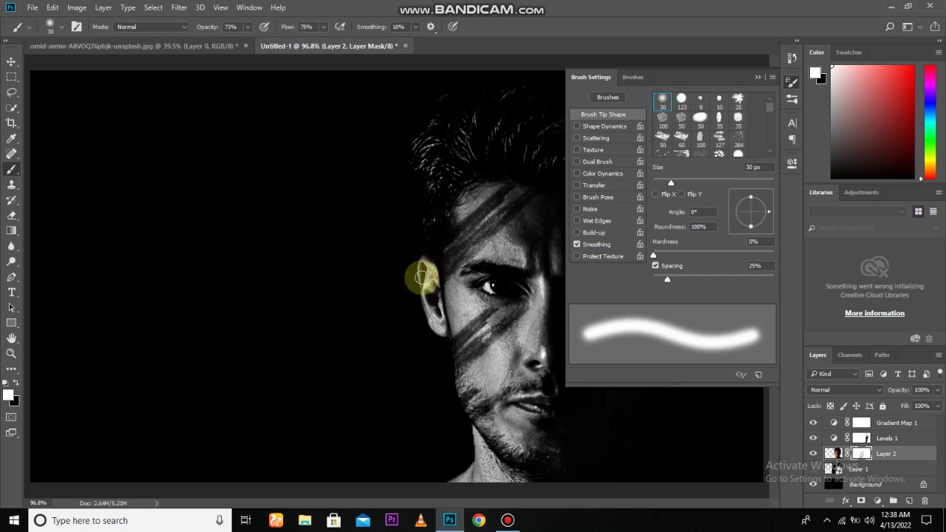
left_click_drag(418, 253, 421, 309)
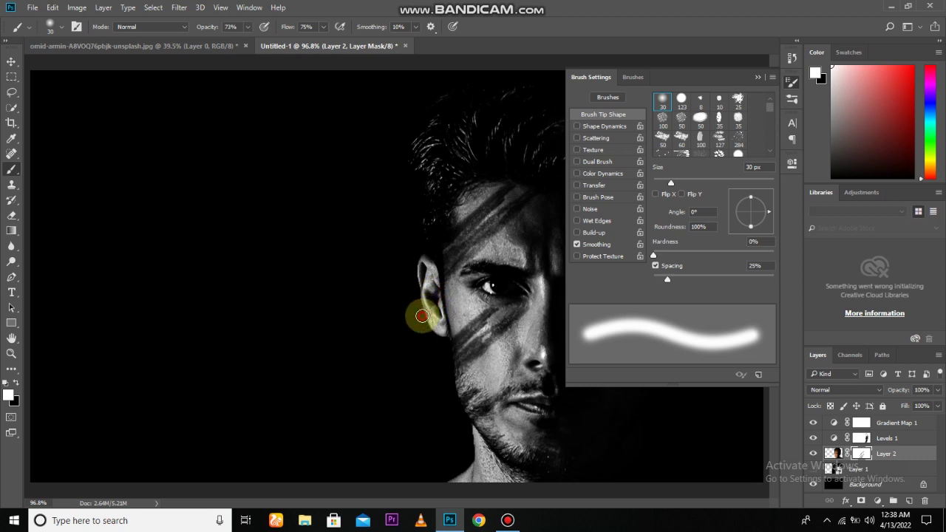
Step: Collapse the Brush Settings panel and check the restored ear on the portrait
scroll(405, 287, "down", 2)
scroll(401, 274, "down", 2)
scroll(393, 268, "down", 2)
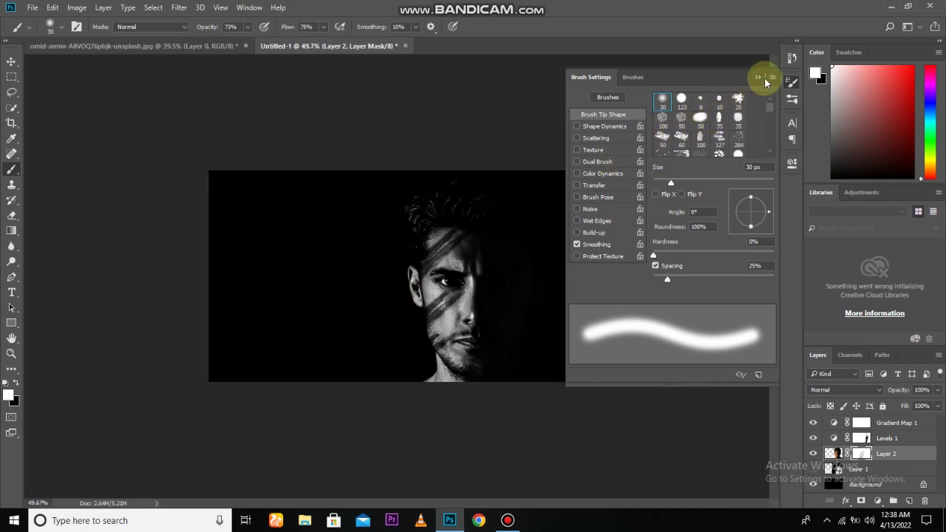
left_click(758, 77)
scroll(484, 288, "up", 2)
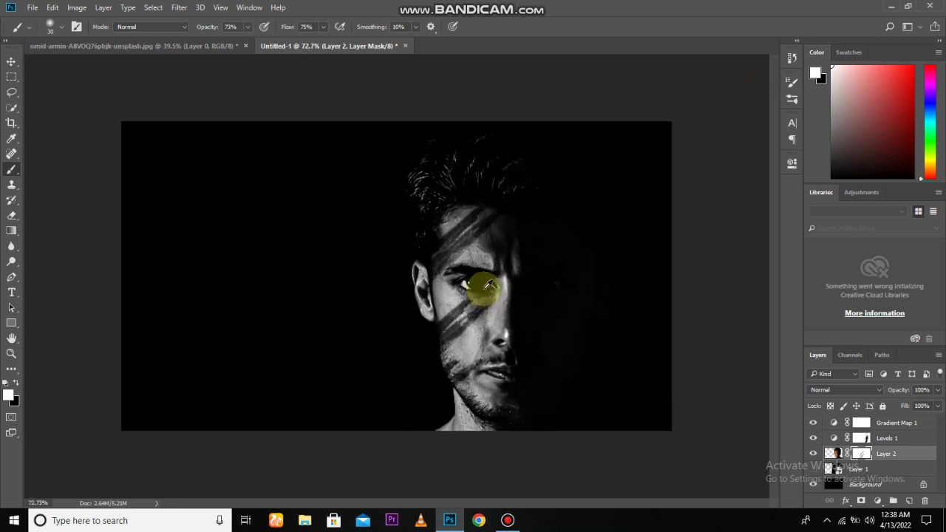
left_click(504, 290)
scroll(548, 284, "down", 1)
scroll(598, 325, "up", 2)
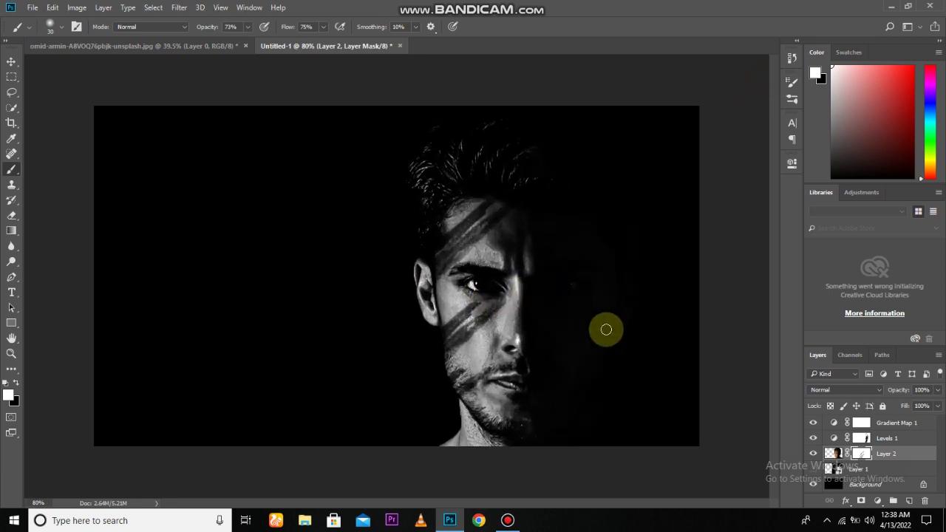
left_click(812, 454)
left_click(813, 454)
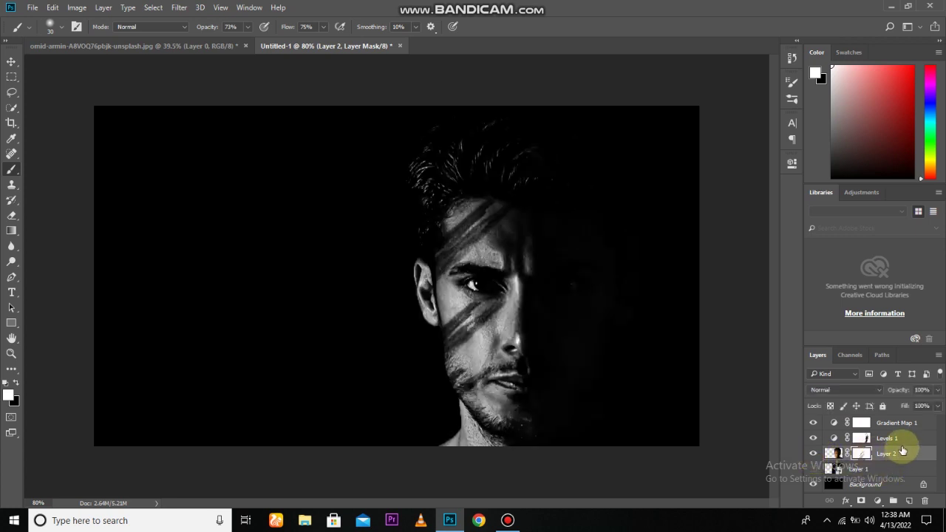
key("v")
scroll(479, 286, "up", 2)
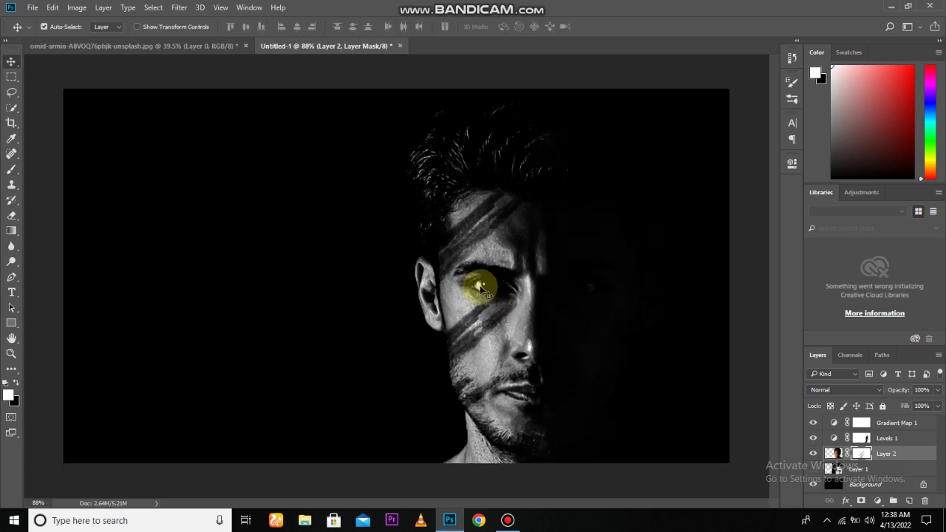
left_click(922, 425)
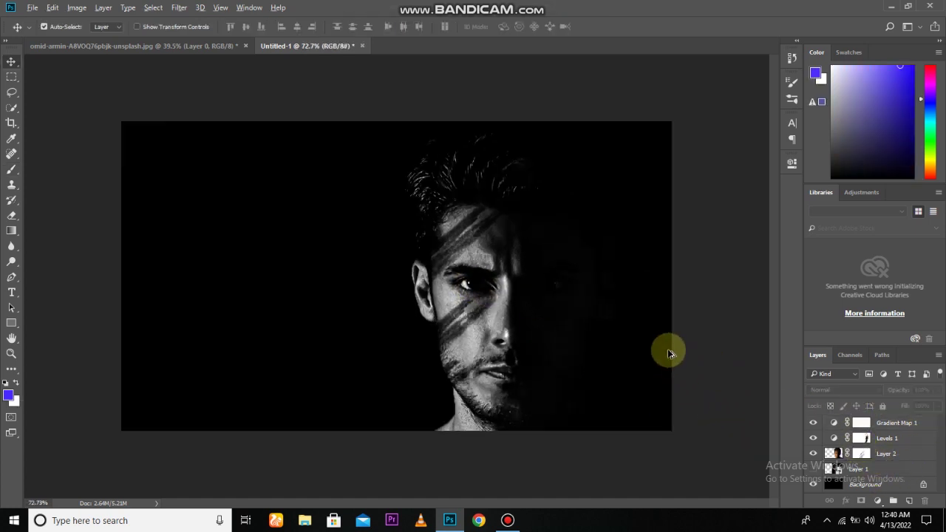
scroll(657, 347, "down", 2, "alt")
scroll(658, 347, "down", 3, "alt")
scroll(628, 333, "down", 1, "alt")
scroll(518, 303, "up", 3, "alt")
scroll(494, 299, "up", 2, "alt")
scroll(494, 299, "down", 2, "alt")
scroll(494, 299, "up", 1, "alt")
scroll(494, 299, "up", 2, "alt")
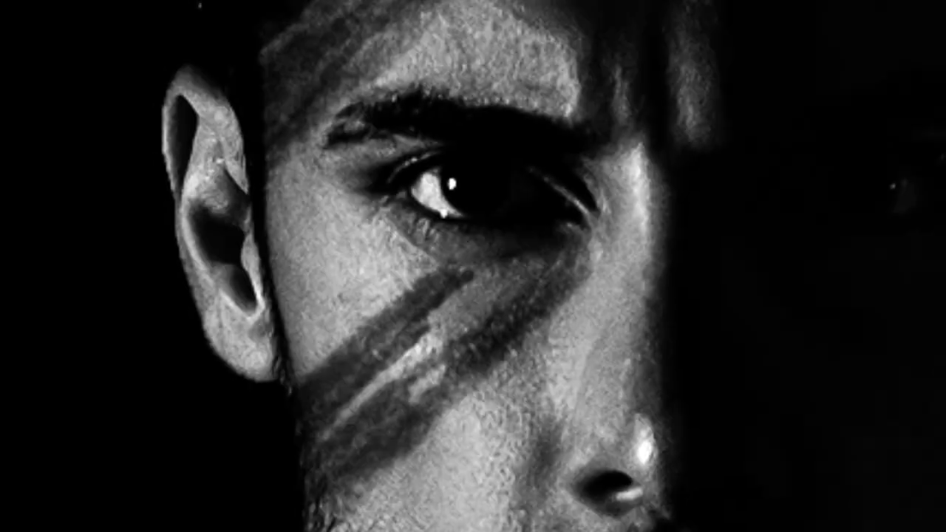